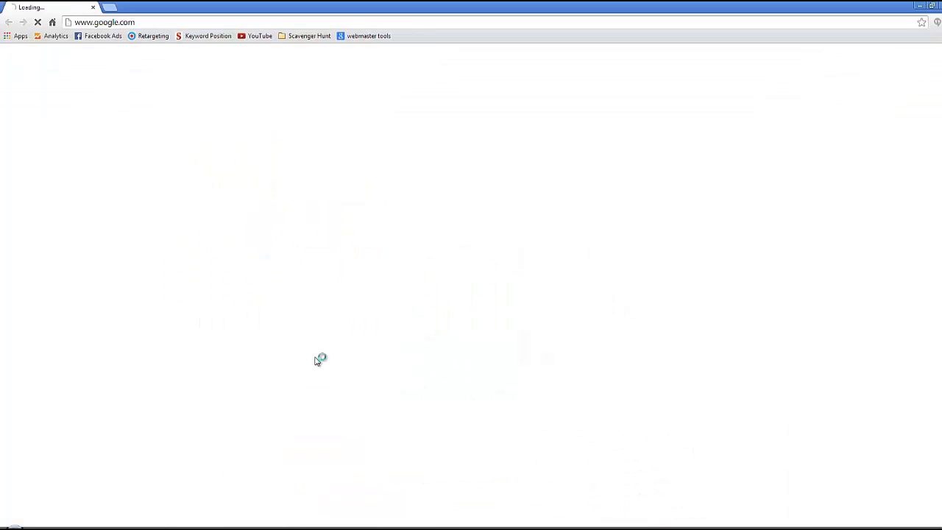
# - Load drive.google.com in the browser to reach the Google Drive sign-in page
pyautogui.click(234, 22)
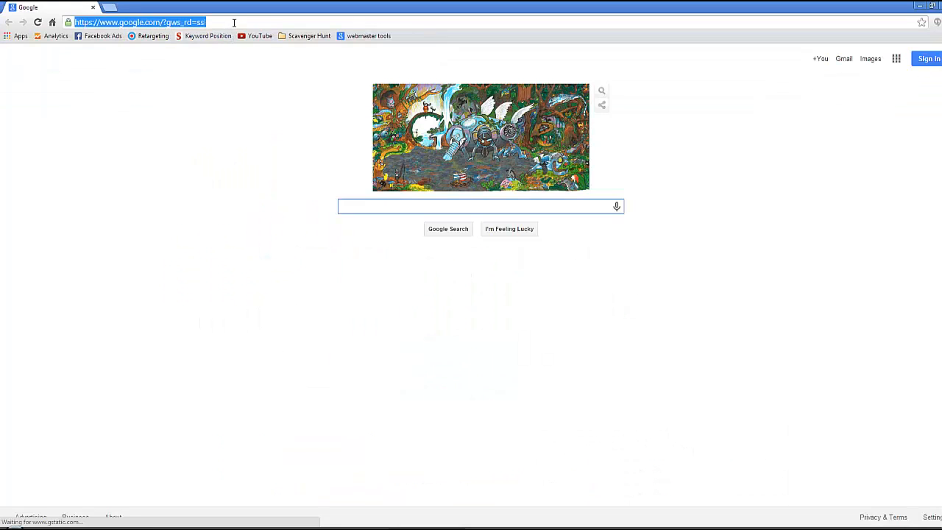
pyautogui.write('drive.google.com')
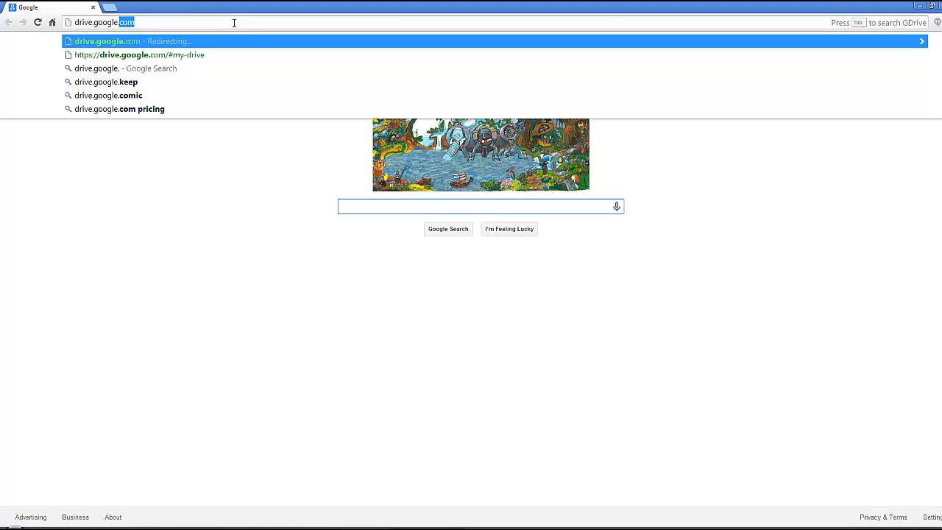
pyautogui.press('Return')
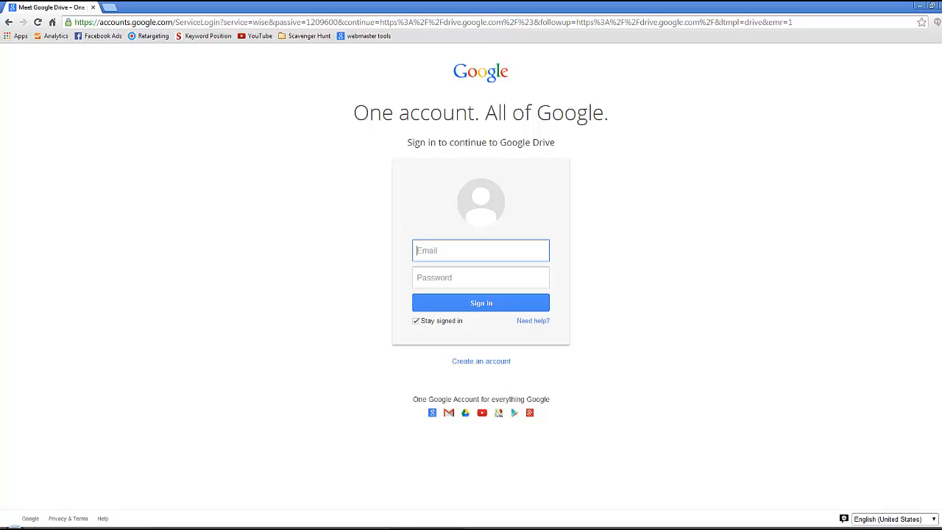
# - View the synced personal Google Drive folder inside the user's profile under Users on the OS (C:) drive, then minimize the file window
pyautogui.click(44, 528)
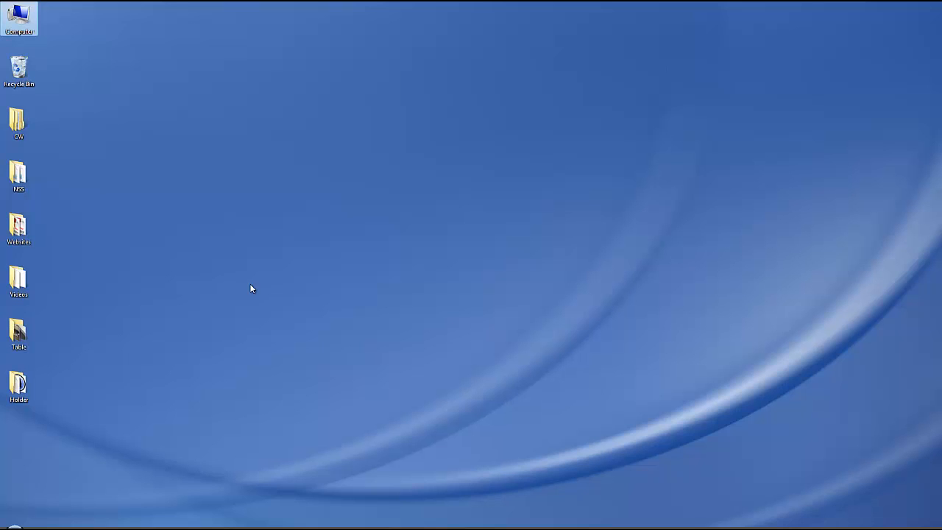
pyautogui.doubleClick(22, 21)
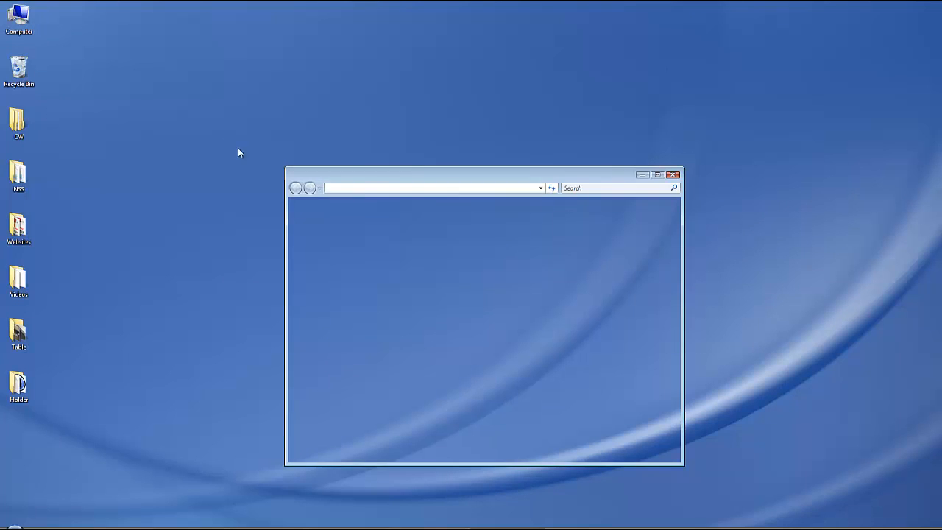
pyautogui.doubleClick(417, 232)
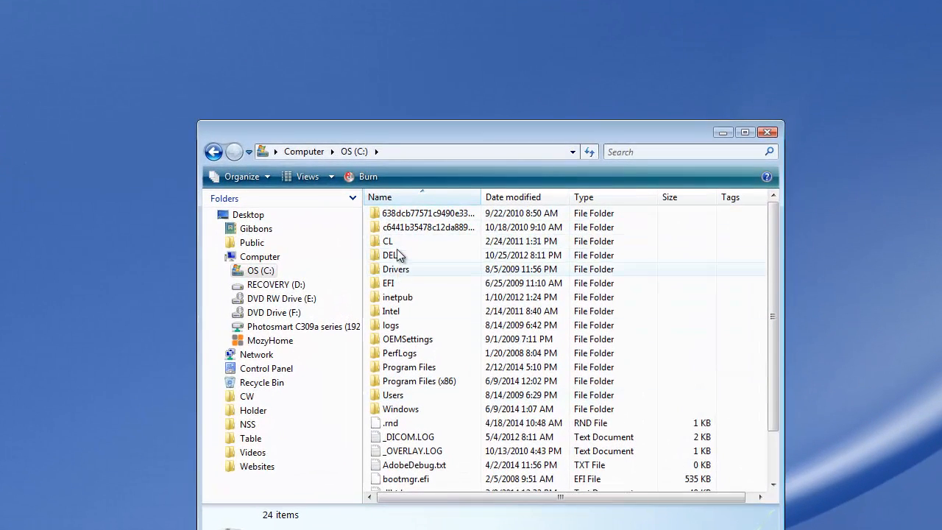
pyautogui.doubleClick(394, 396)
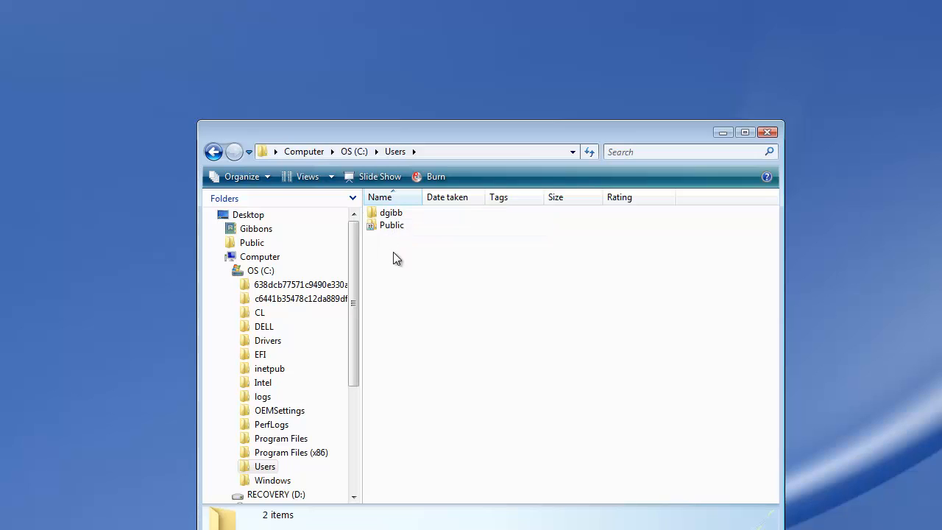
pyautogui.doubleClick(395, 215)
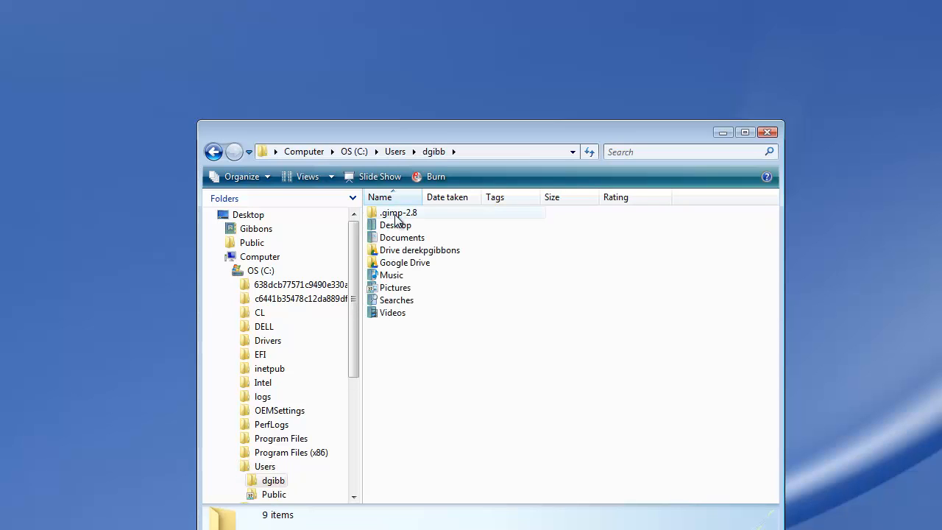
pyautogui.doubleClick(417, 251)
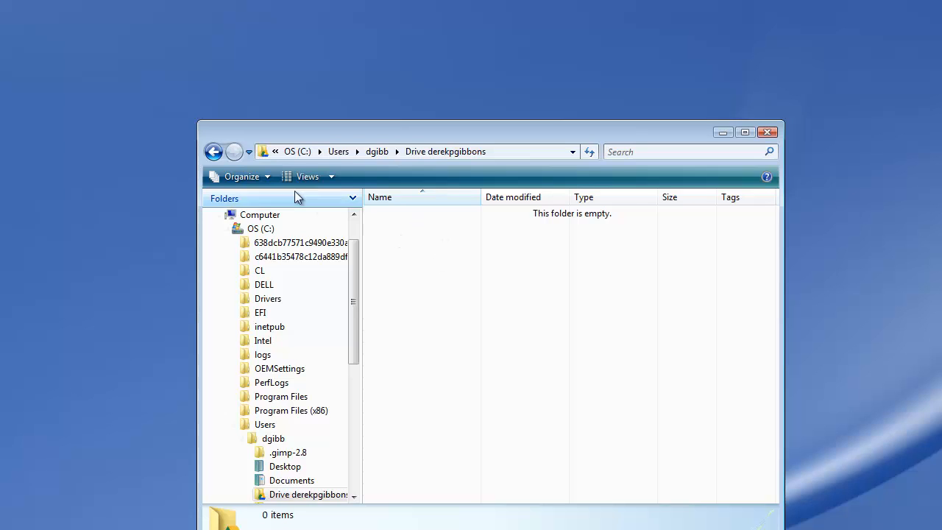
pyautogui.click(213, 151)
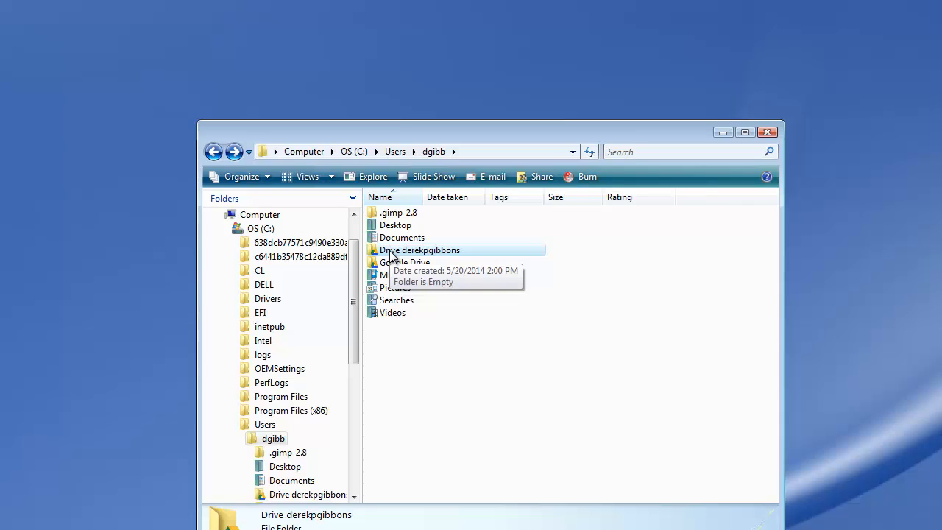
pyautogui.click(723, 133)
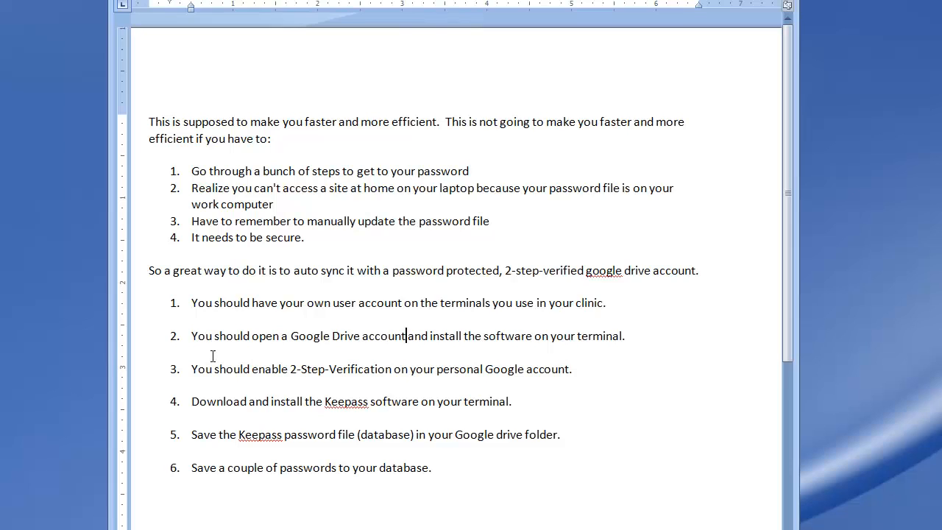
# - Highlight the 2-Step-Verification line in the Word checklist, view Google's 2-Step Verification page in Firefox, and return to the checklist
pyautogui.tripleClick(214, 356)
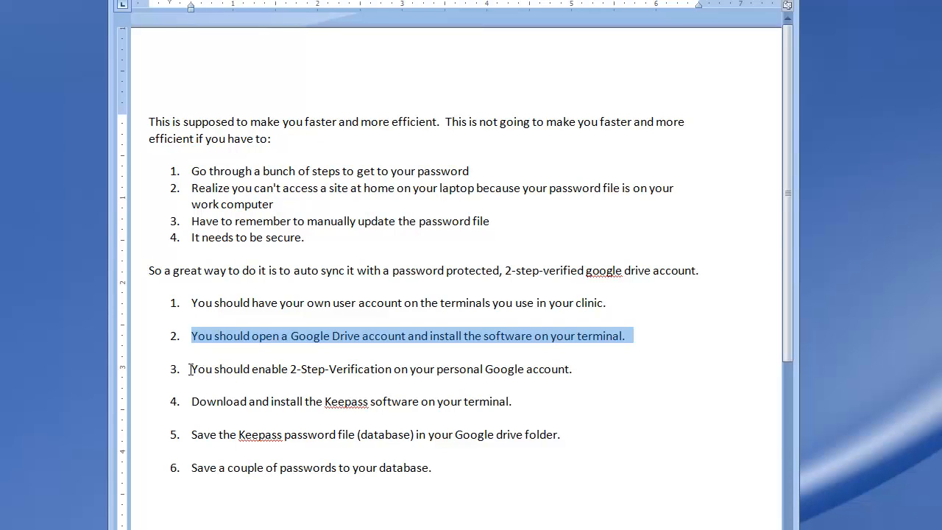
pyautogui.moveTo(190, 369); pyautogui.dragTo(582, 372)
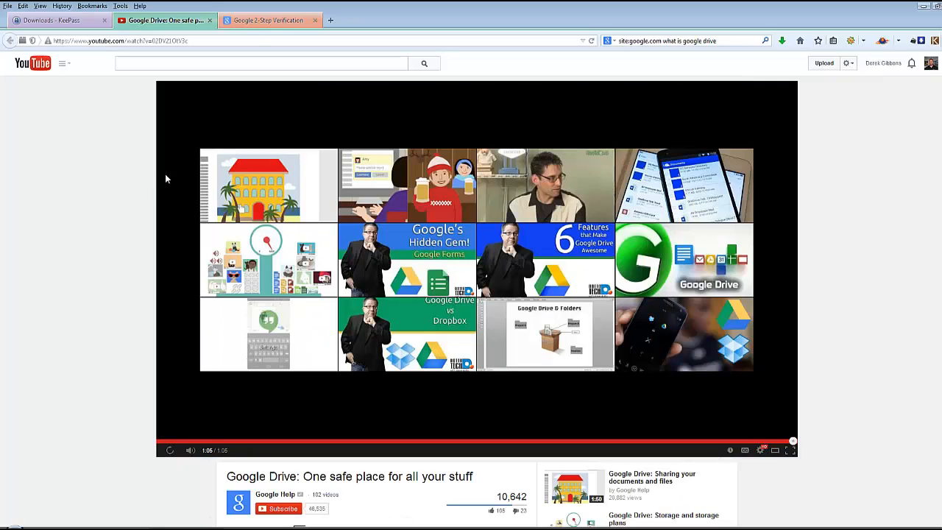
pyautogui.click(260, 22)
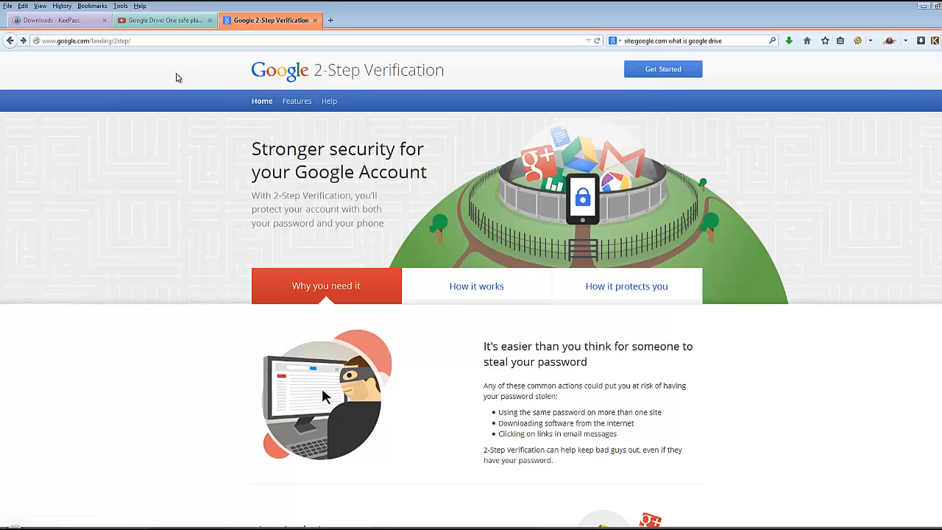
pyautogui.hotkey('alt', 'Tab')
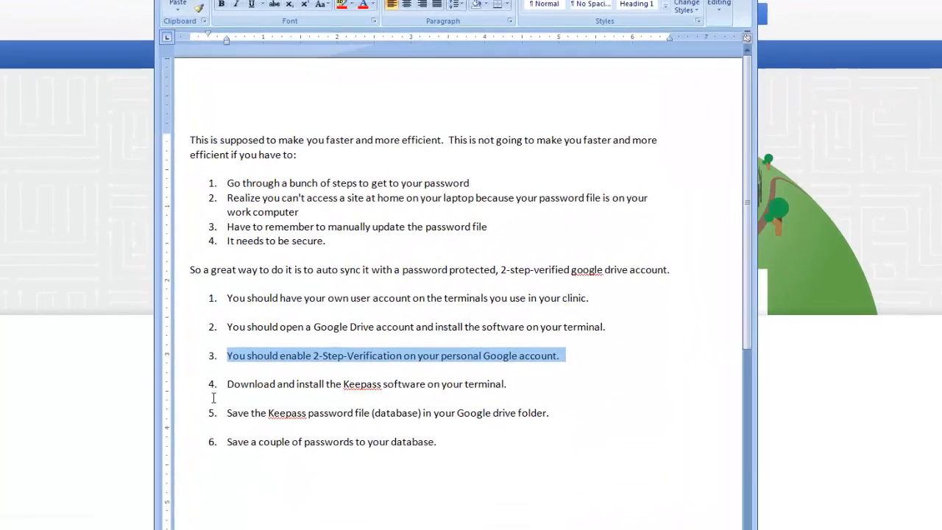
pyautogui.click(280, 358)
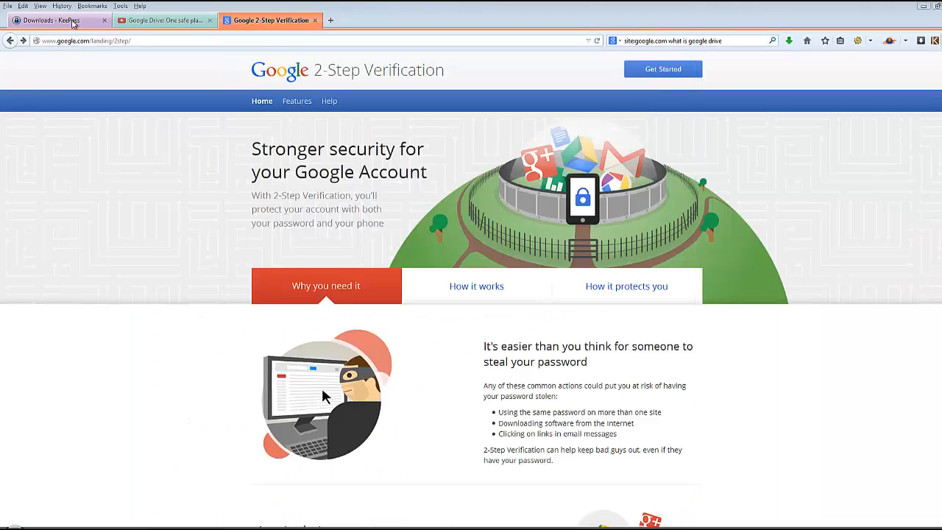
# - Switch to the KeePass page in Firefox, load the keepass.info home page and open its downloads page
pyautogui.click(48, 20)
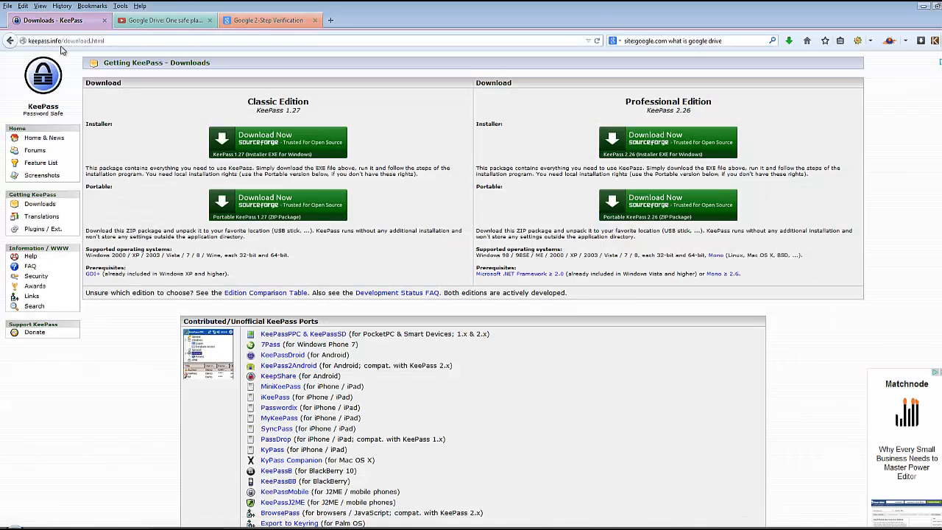
pyautogui.click(129, 42)
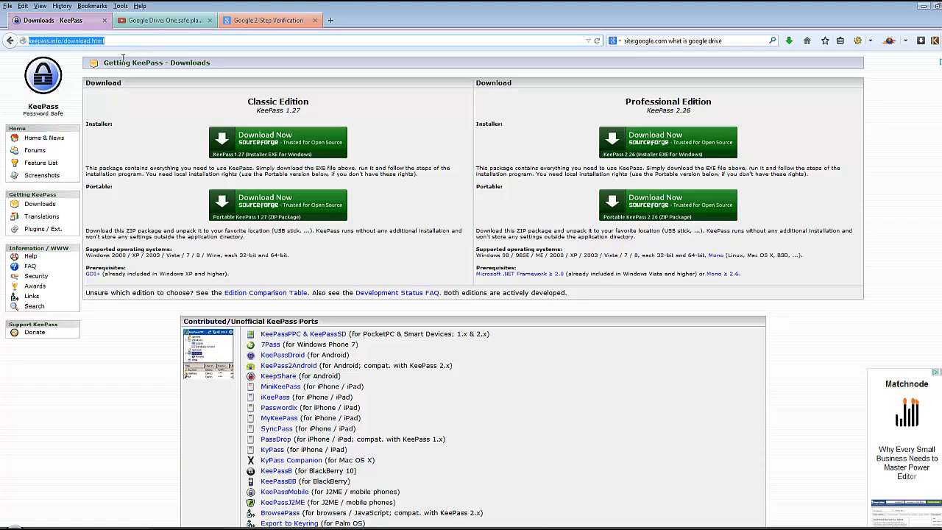
pyautogui.press('End')
pyautogui.press('BackSpace')
pyautogui.press('BackSpace')
pyautogui.press('BackSpace')
pyautogui.press('BackSpace')
pyautogui.press('BackSpace')
pyautogui.press('BackSpace')
pyautogui.press('BackSpace')
pyautogui.press('BackSpace')
pyautogui.press('BackSpace')
pyautogui.press('BackSpace')
pyautogui.press('BackSpace')
pyautogui.press('BackSpace')
pyautogui.press('BackSpace')
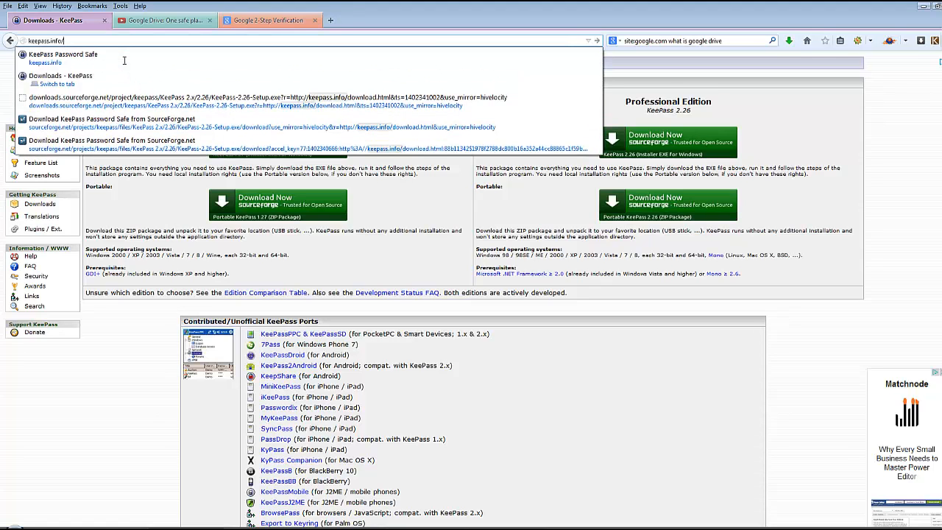
pyautogui.press('Return')
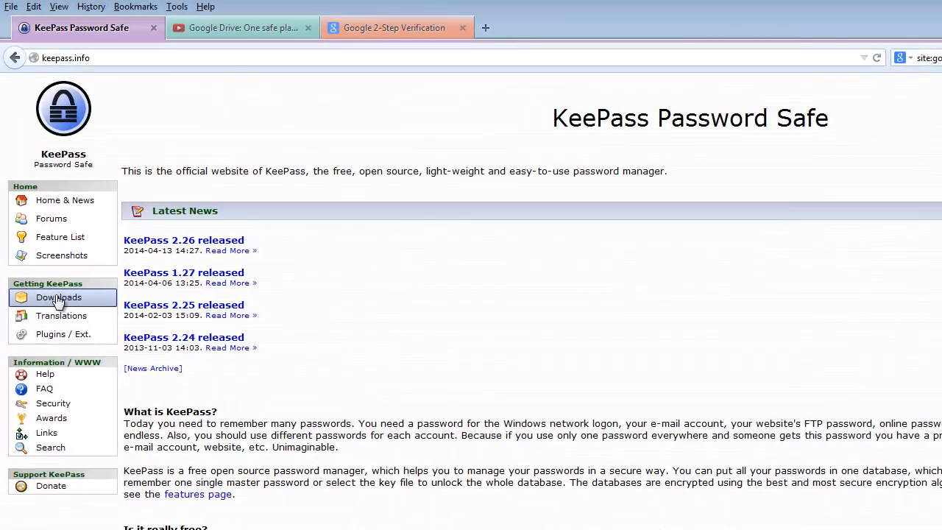
pyautogui.click(58, 299)
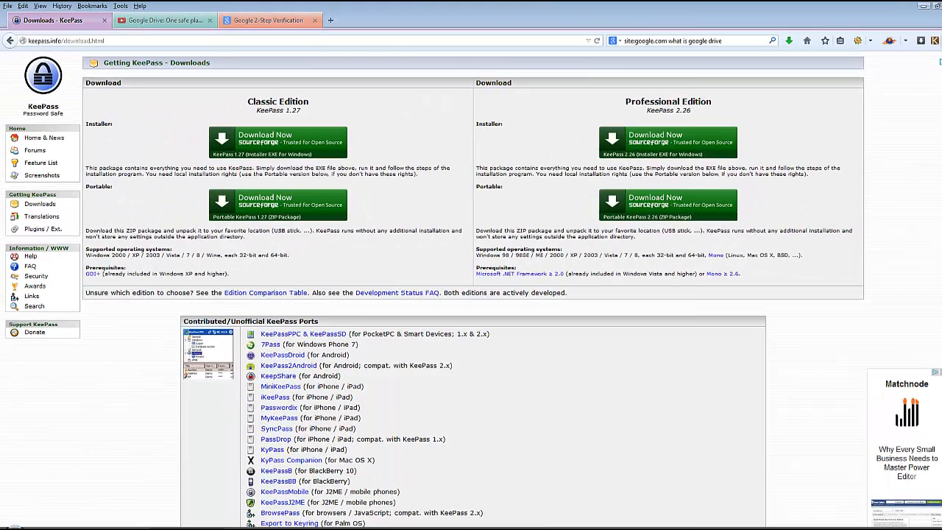
# - Download the KeePass 2.26 Professional Edition installer and save KeePass-2.26-Setup.exe to the desktop
pyautogui.click(316, 528)
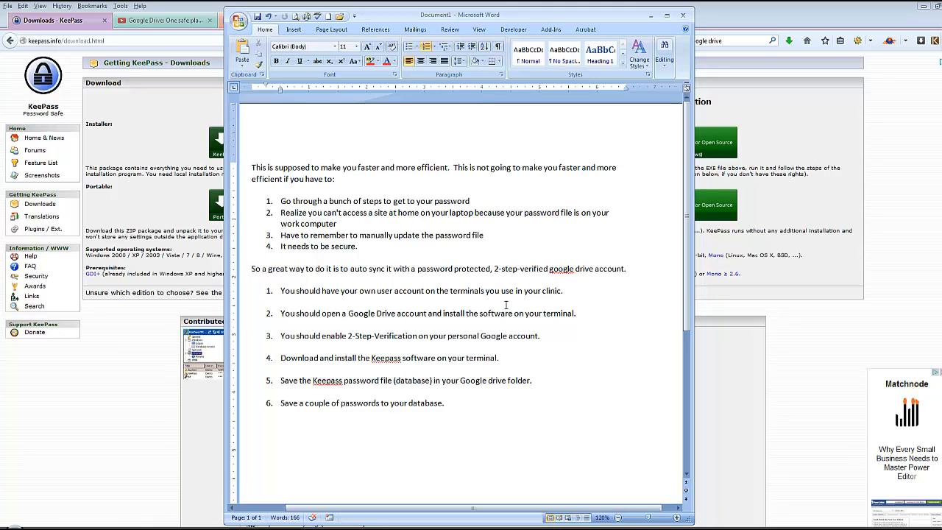
pyautogui.click(797, 208)
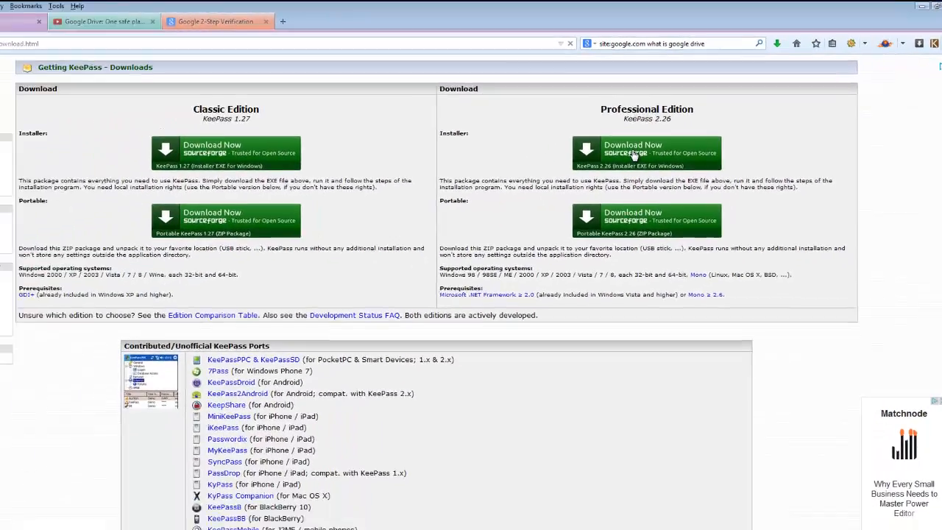
pyautogui.click(619, 195)
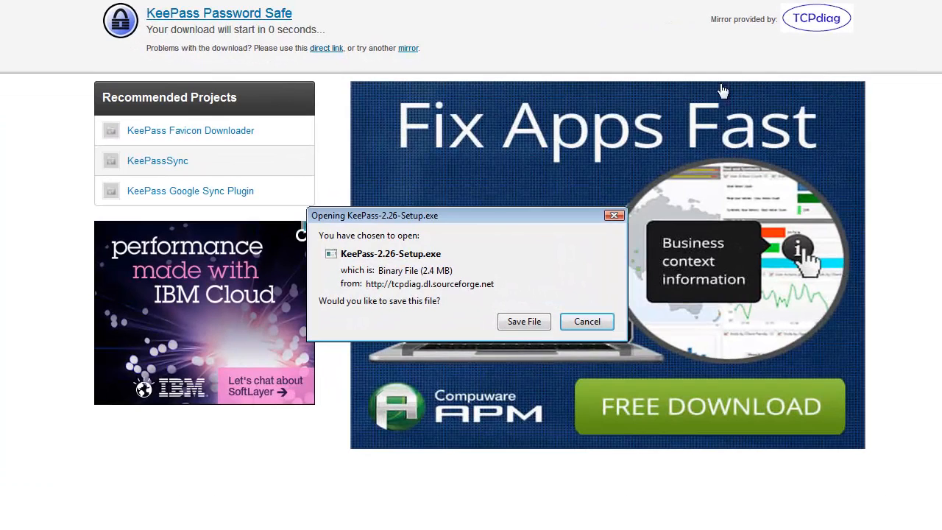
pyautogui.click(524, 322)
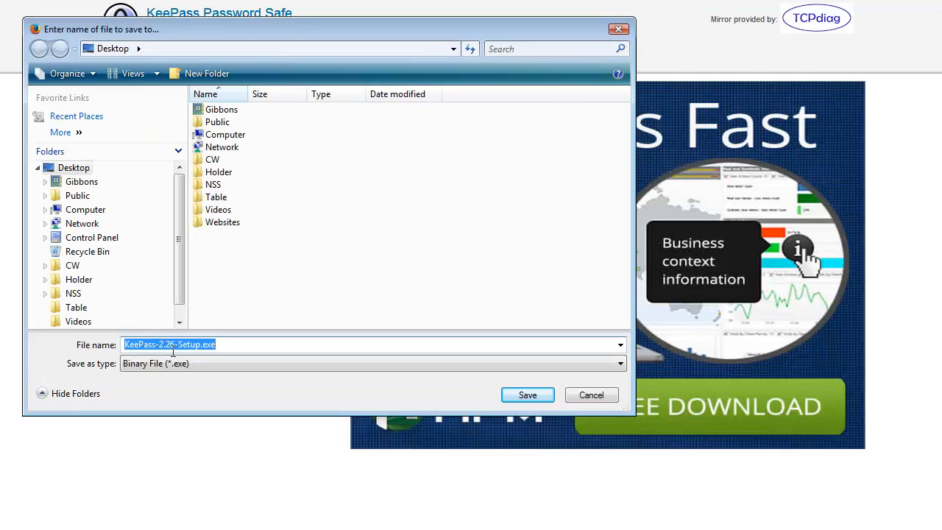
pyautogui.click(527, 396)
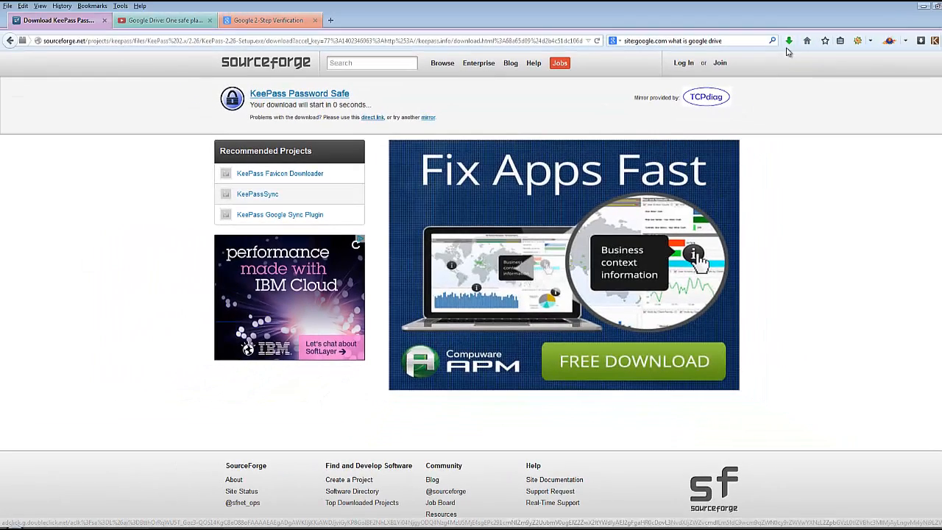
# - Run KeePass-2.26-Setup.exe from the desktop and choose English as the setup language
pyautogui.click(50, 528)
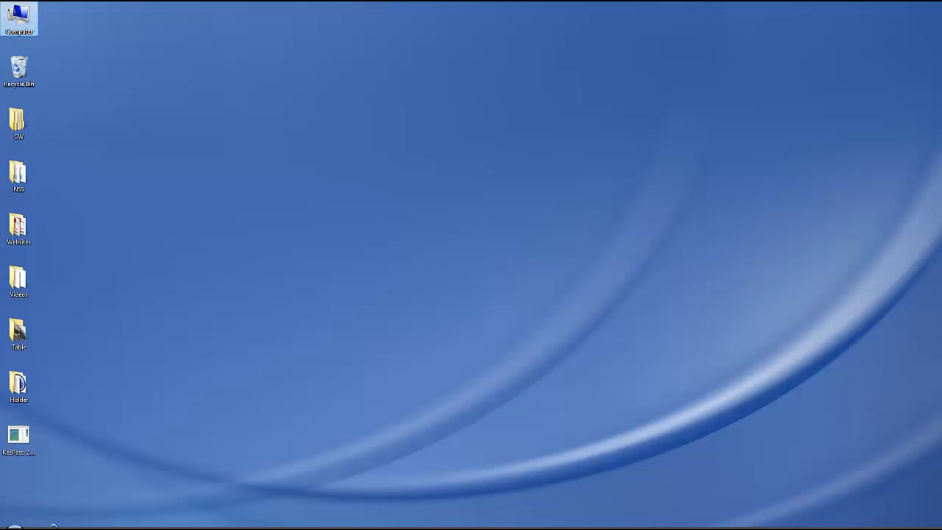
pyautogui.doubleClick(19, 438)
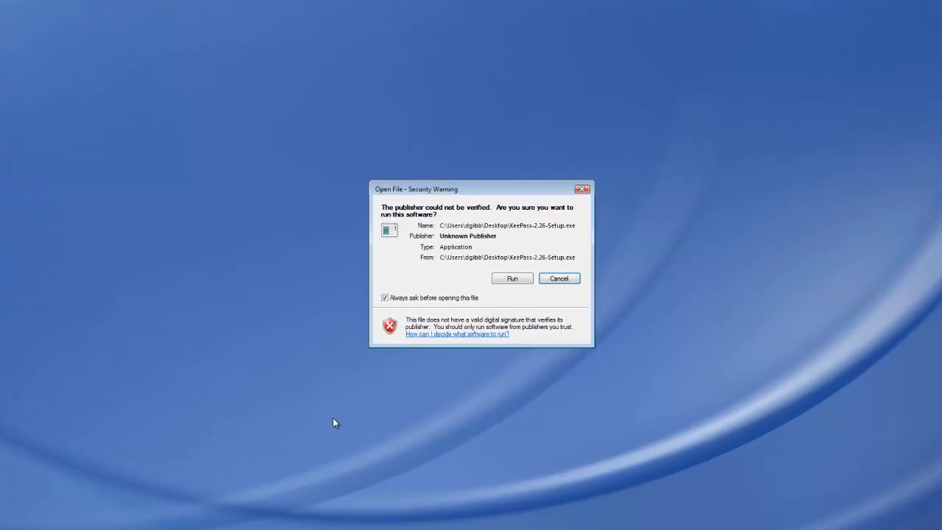
pyautogui.click(524, 280)
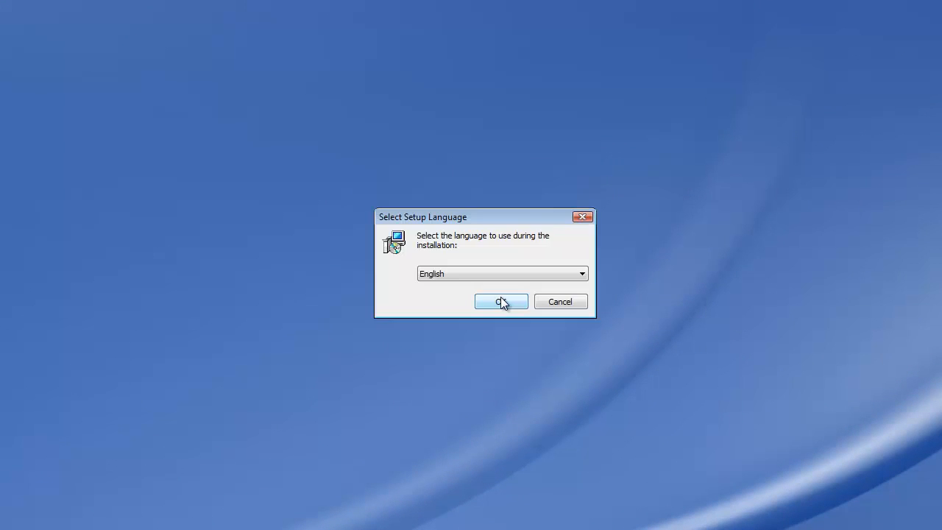
pyautogui.click(502, 301)
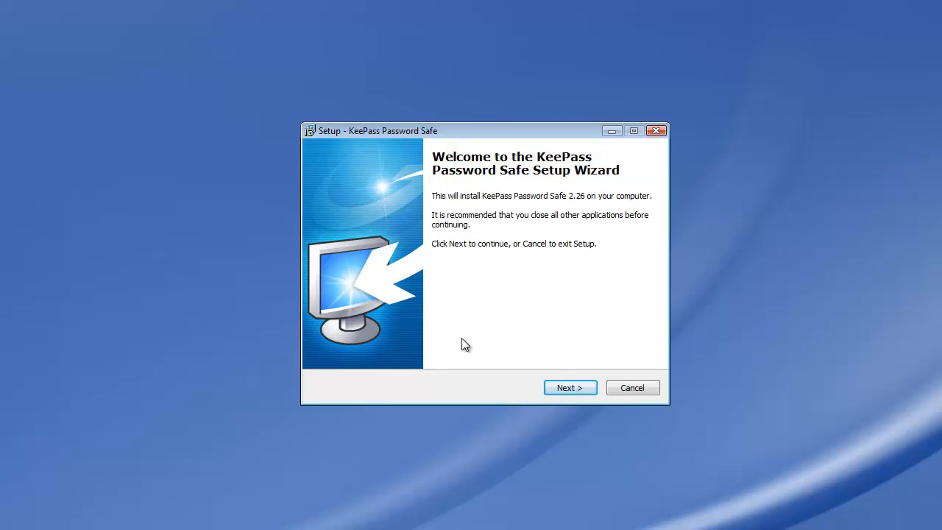
# - Accept the KeePass license agreement and the default destination folder C:\Program Files (x86)\KeePass Password Safe 2
pyautogui.click(569, 389)
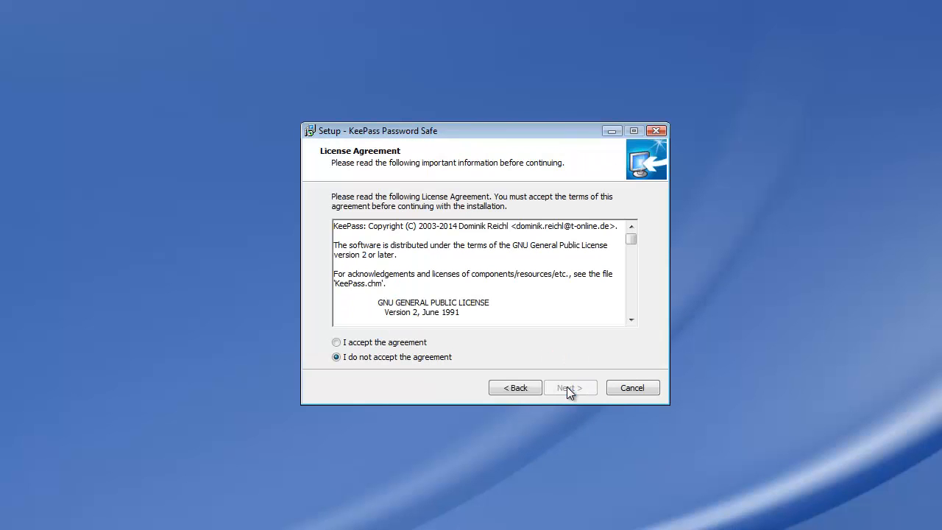
pyautogui.click(337, 342)
pyautogui.click(577, 390)
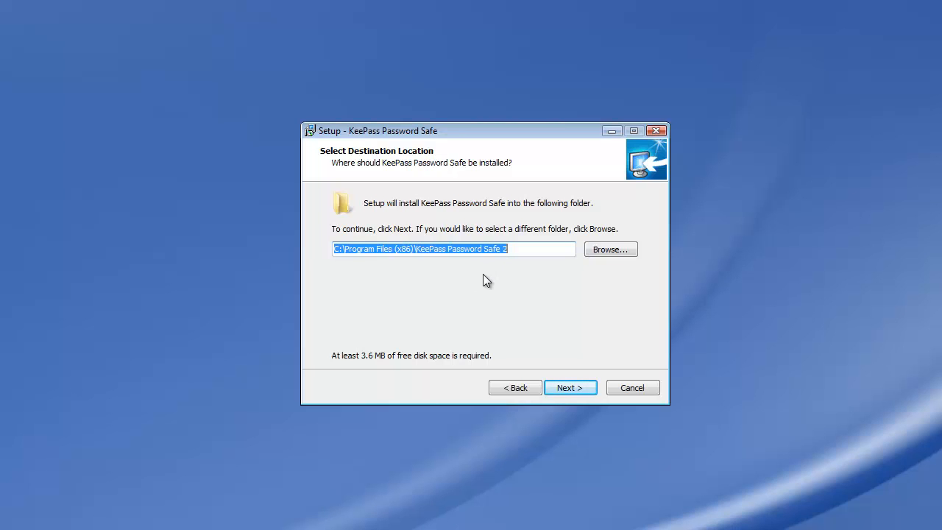
pyautogui.click(562, 388)
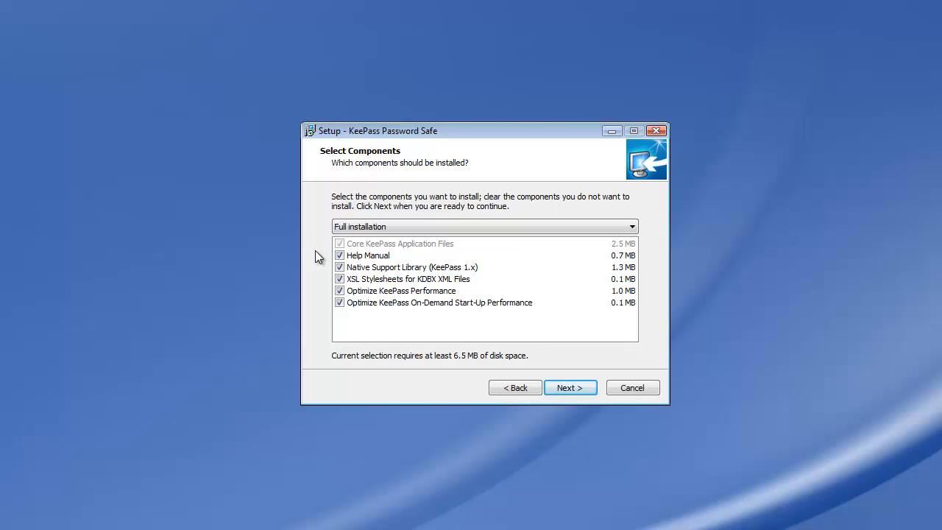
# - Keep the full installation components and have setup create a desktop icon
pyautogui.click(576, 392)
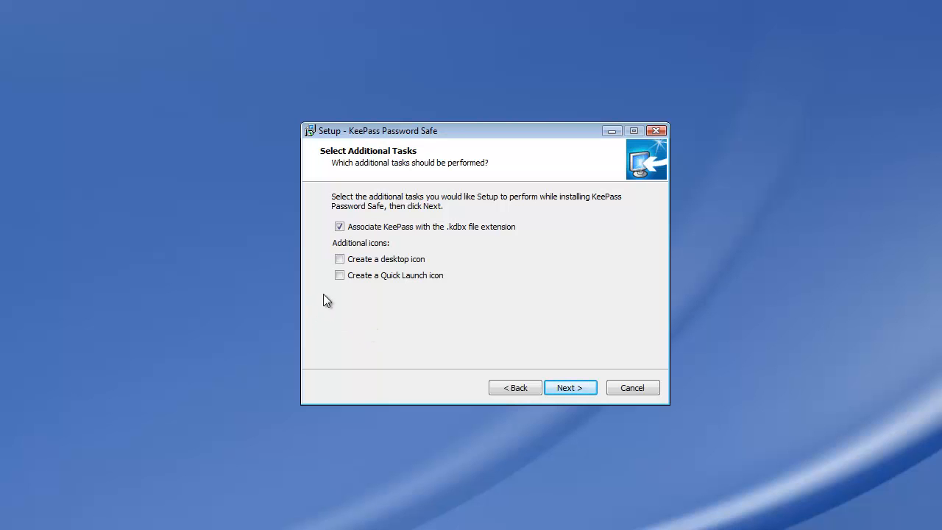
pyautogui.click(340, 259)
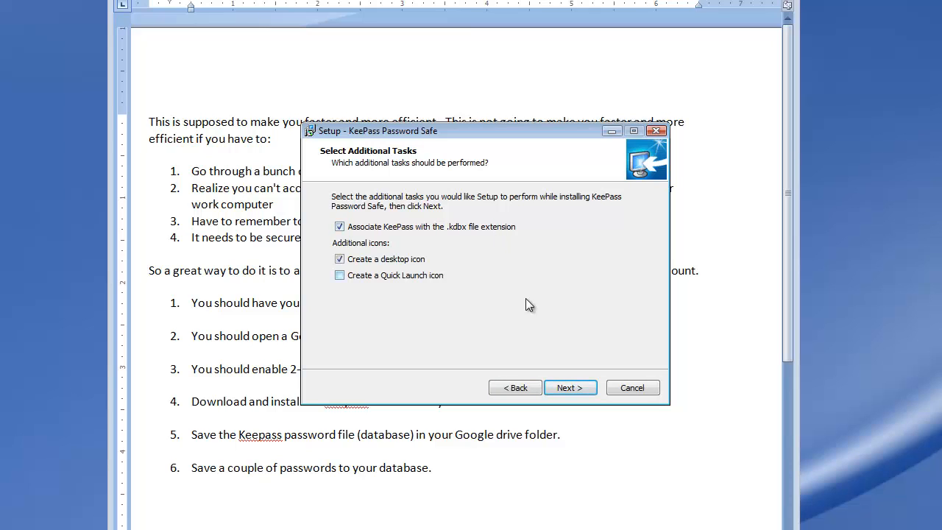
pyautogui.click(569, 388)
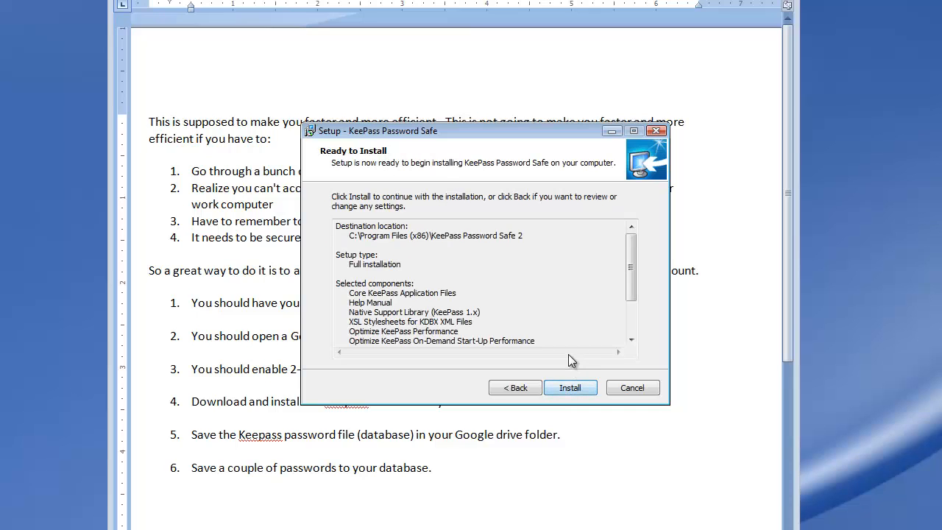
# - Install KeePass with the selected settings and finish setup with the option to launch KeePass enabled
pyautogui.click(575, 392)
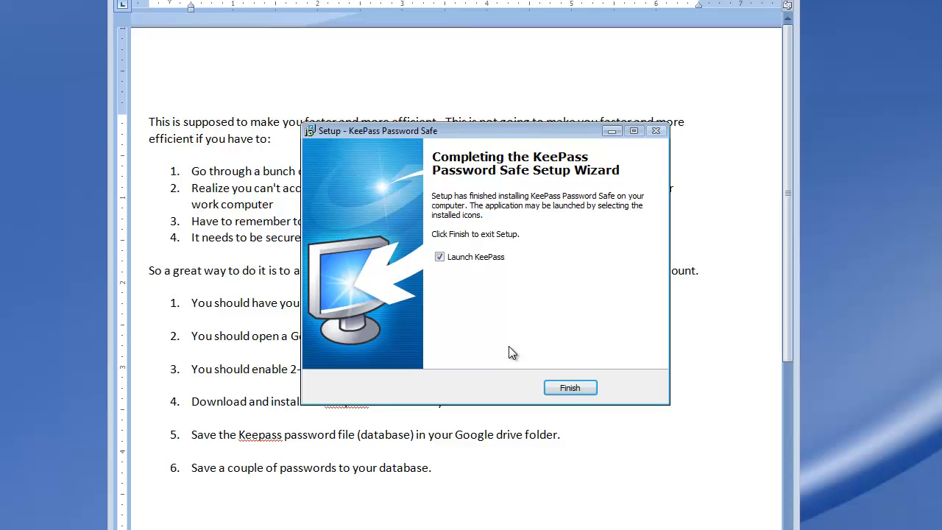
pyautogui.click(567, 390)
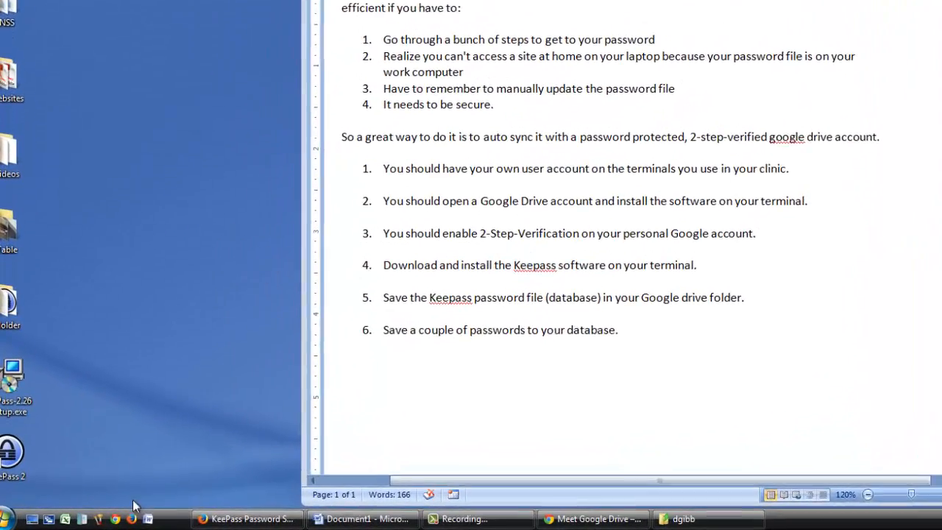
# - Unlock the taskbar, add the desktop KeePass 2 shortcut to the quick-launch area, and lock the taskbar again
pyautogui.rightClick(120, 525)
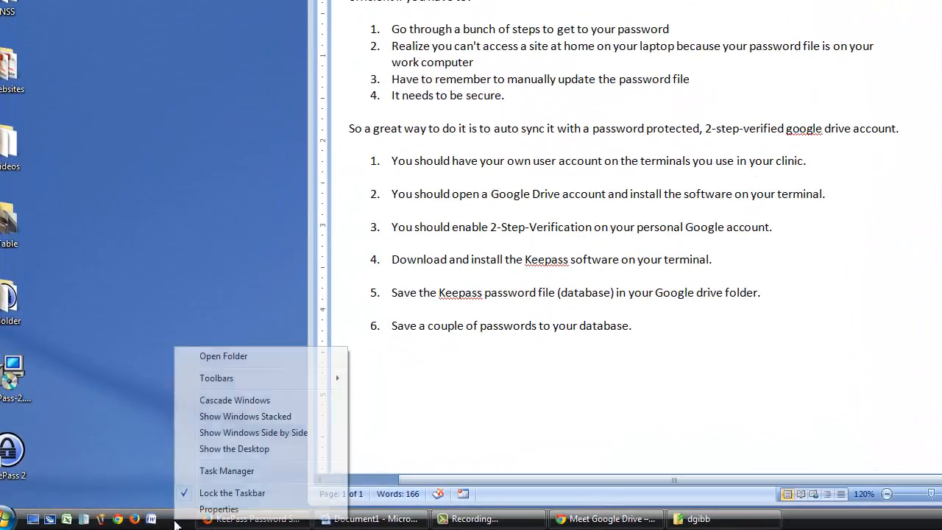
pyautogui.click(221, 493)
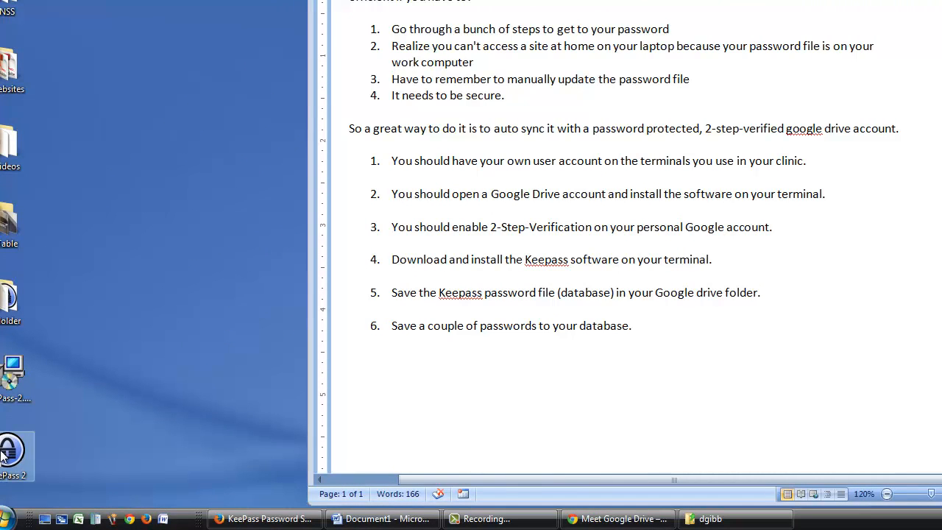
pyautogui.moveTo(13, 449); pyautogui.dragTo(184, 524)
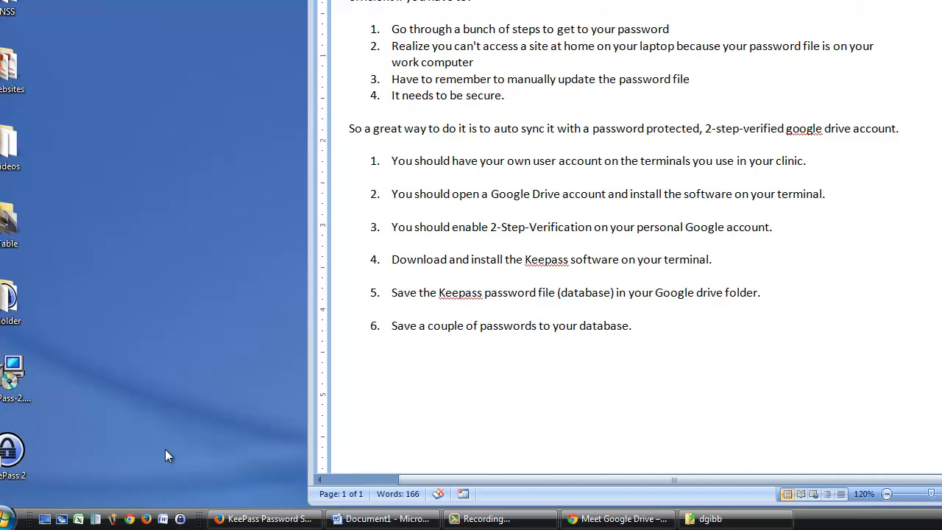
pyautogui.rightClick(193, 520)
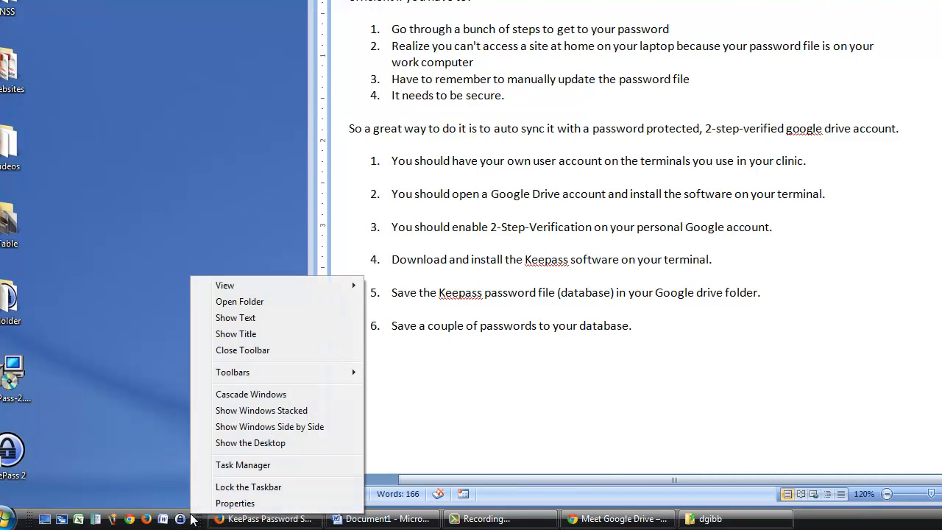
pyautogui.click(234, 486)
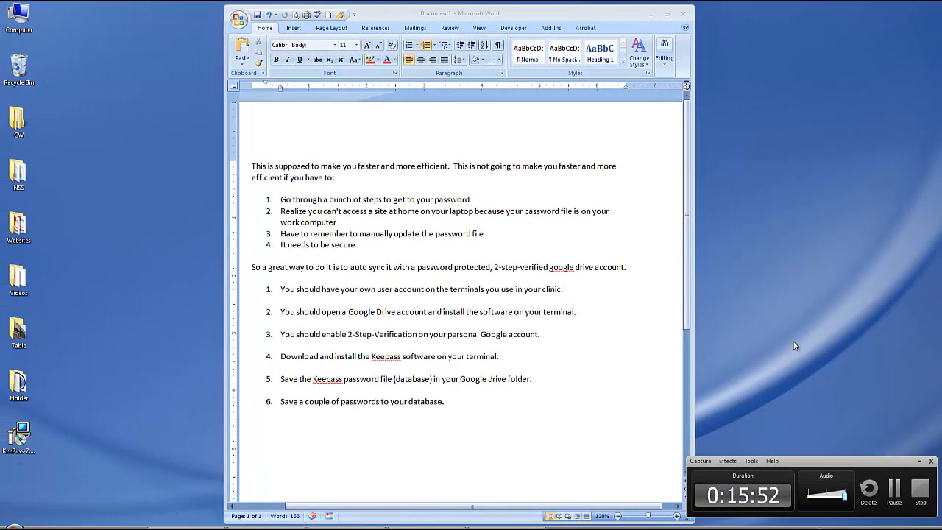
# - Start KeePass and dismiss the master key request for the existing Passes.kdbx database
pyautogui.click(599, 309)
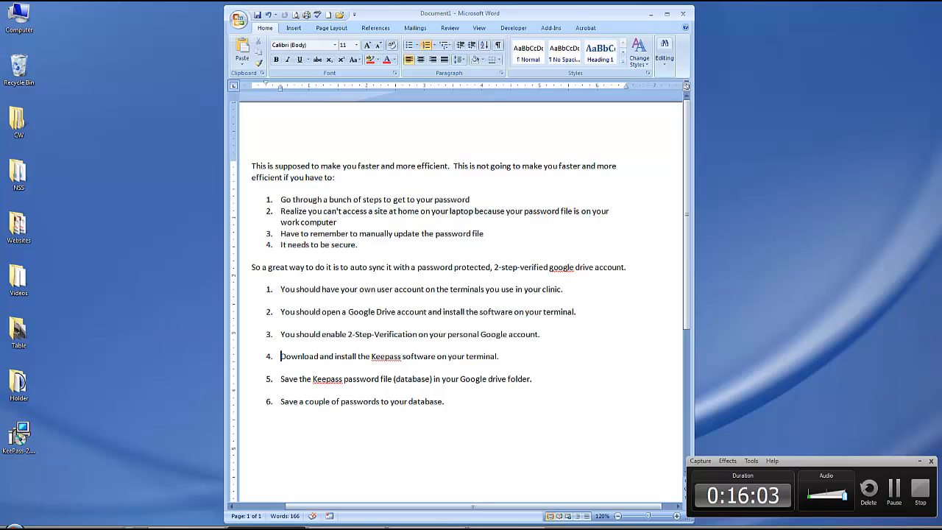
pyautogui.click(148, 469)
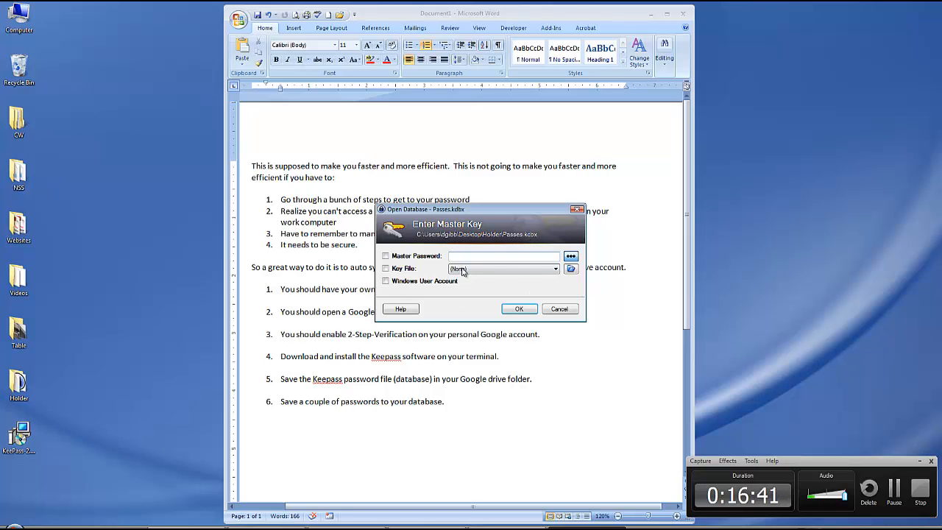
pyautogui.click(559, 309)
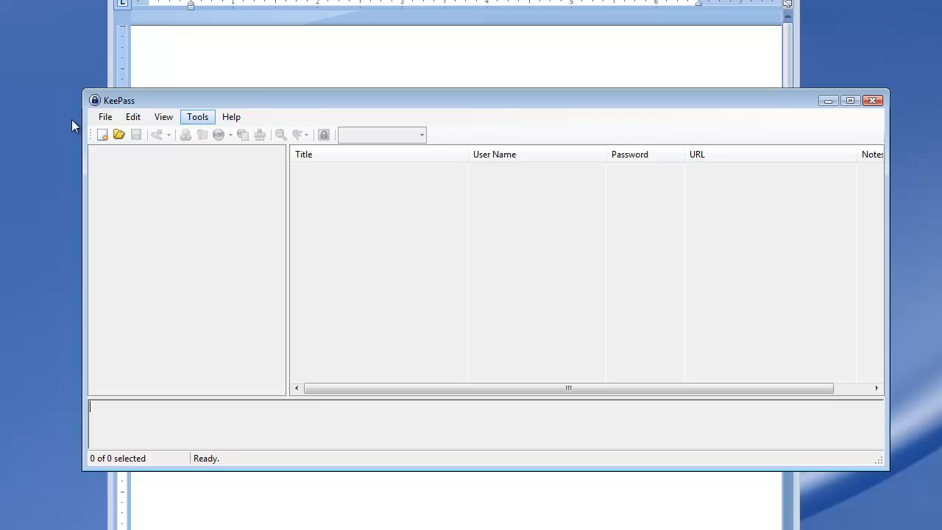
# - Create a new password database file named newpasswords in the personal Drive folder inside the Windows user folder
pyautogui.click(105, 117)
pyautogui.click(119, 132)
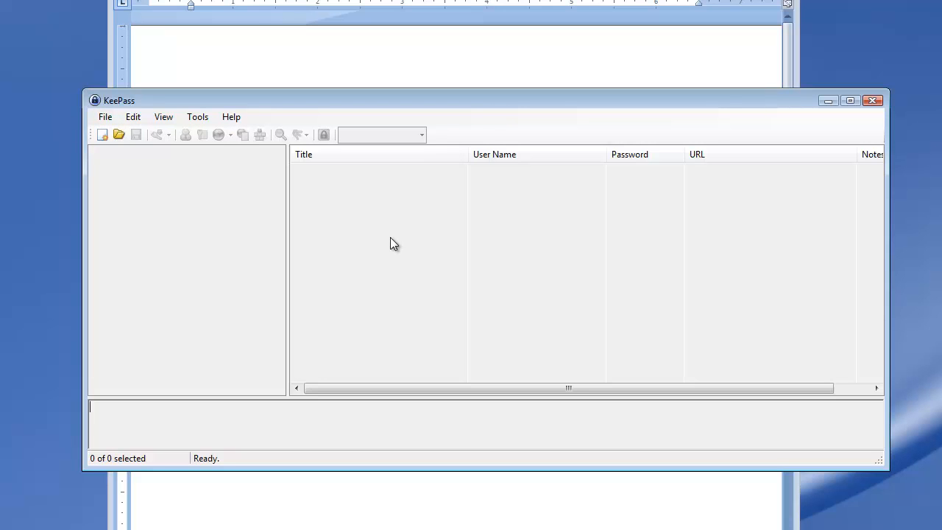
pyautogui.click(103, 120)
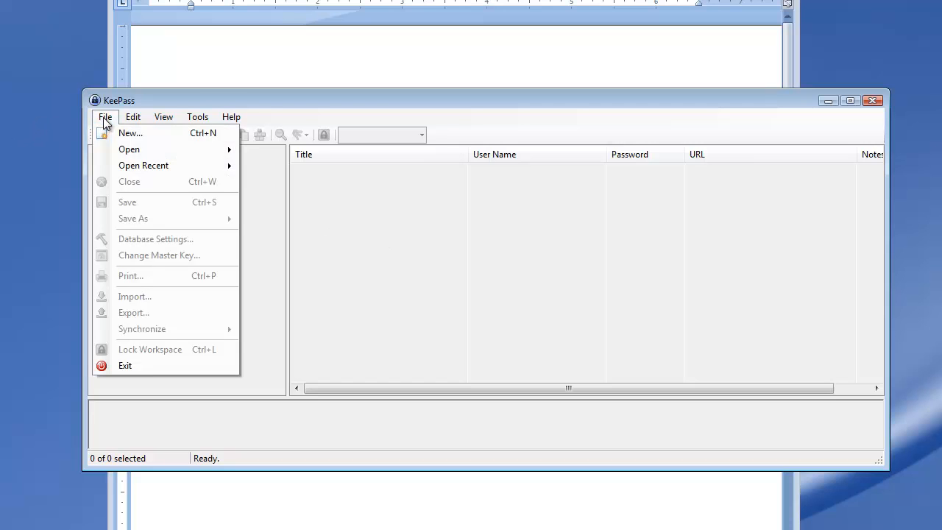
pyautogui.click(129, 134)
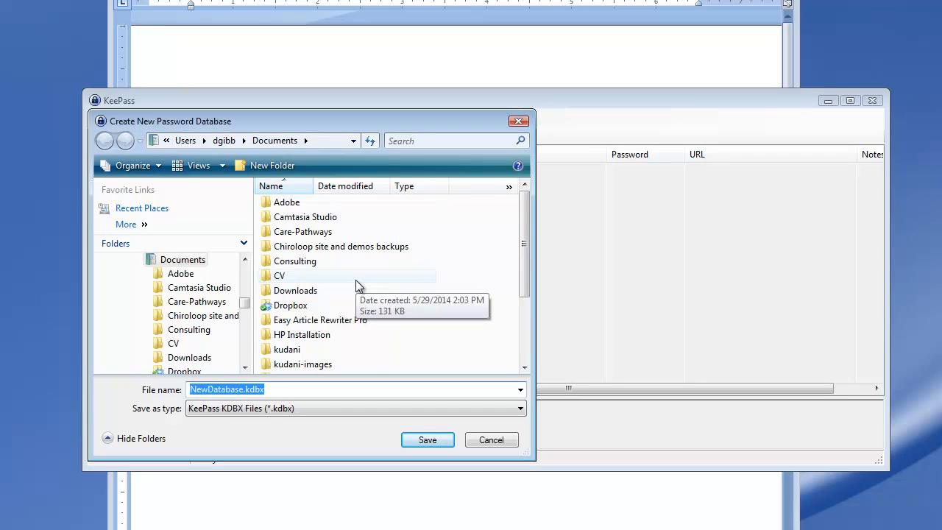
pyautogui.click(224, 142)
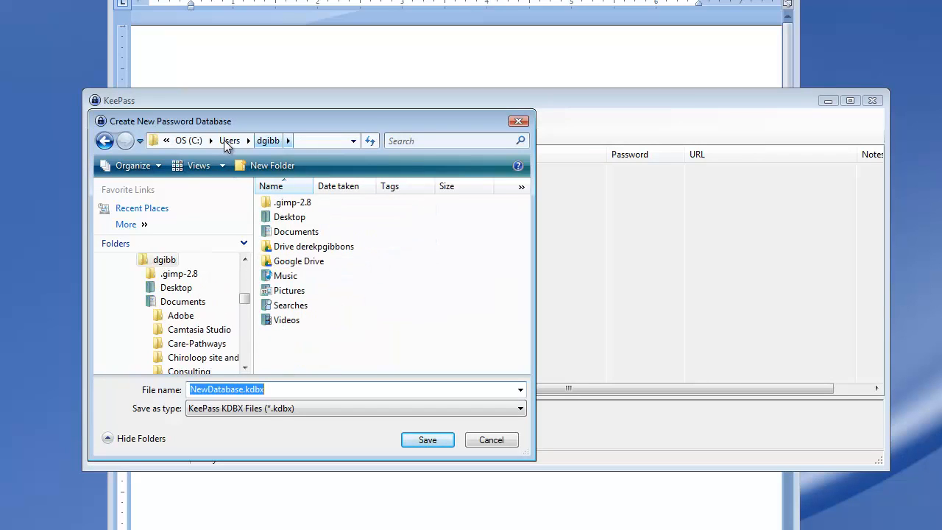
pyautogui.doubleClick(304, 246)
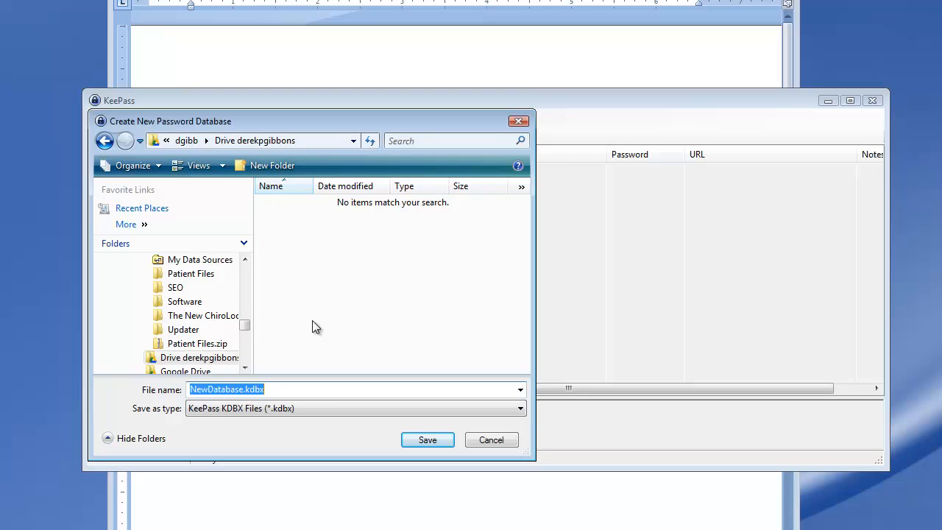
pyautogui.write('new')
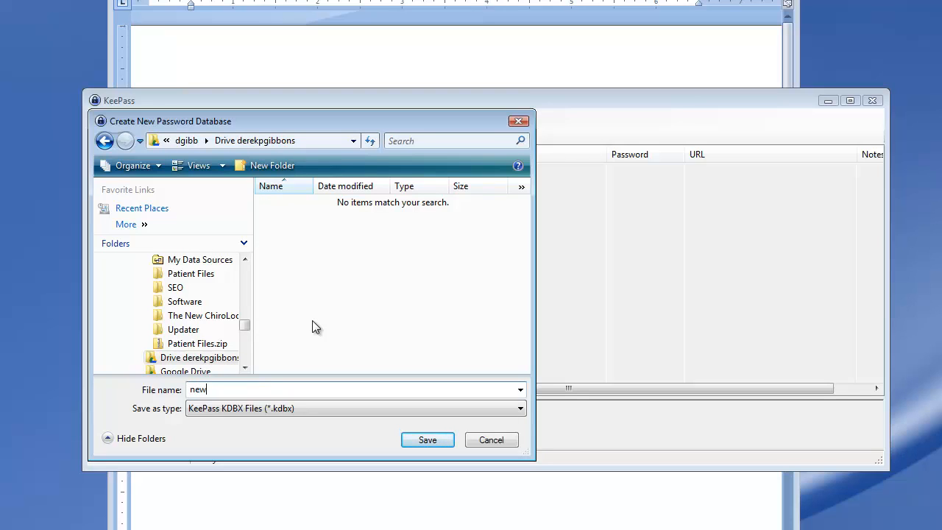
pyautogui.write('passwords')
pyautogui.click(436, 444)
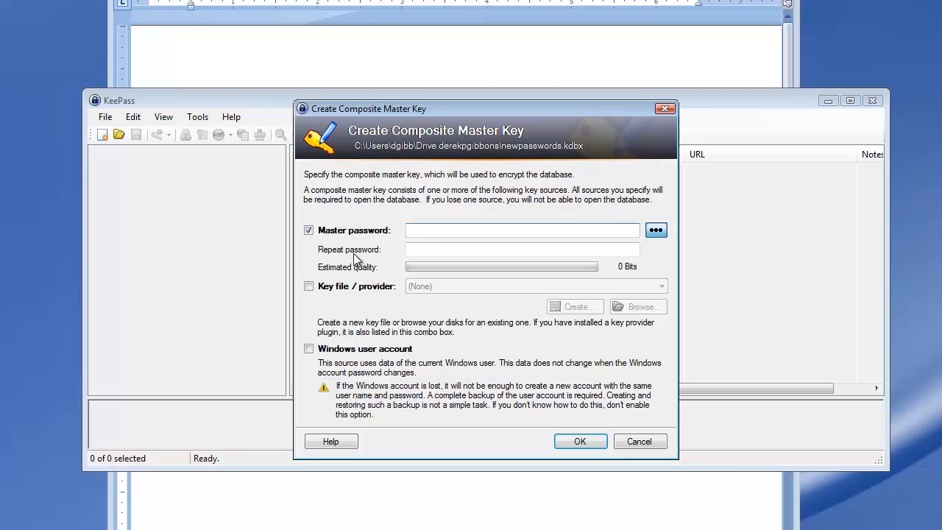
# - Enter and repeat a master password for the new database, and accept it as the only key source
pyautogui.write('********')
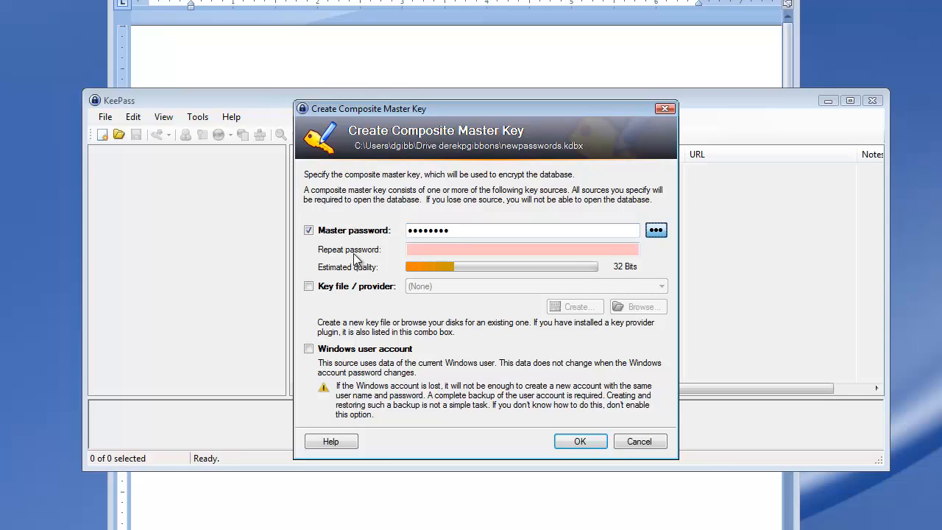
pyautogui.click(414, 250)
pyautogui.write('********')
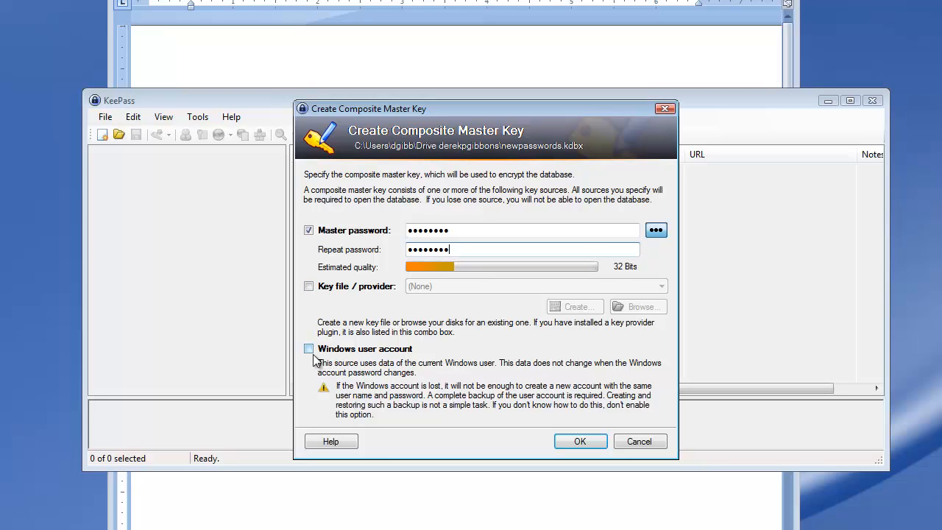
pyautogui.click(597, 445)
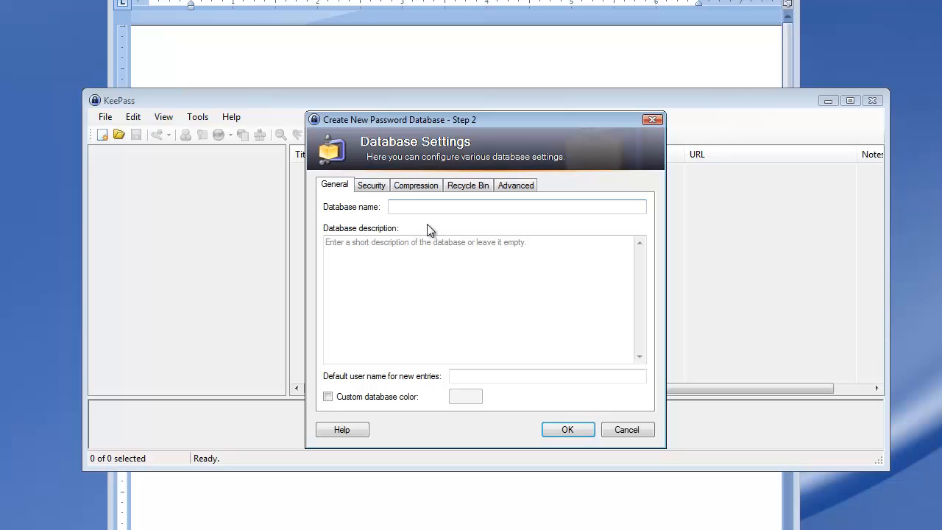
# - Name the database New Passwords and accept the remaining default database settings
pyautogui.write('New Passwords')
pyautogui.click(563, 431)
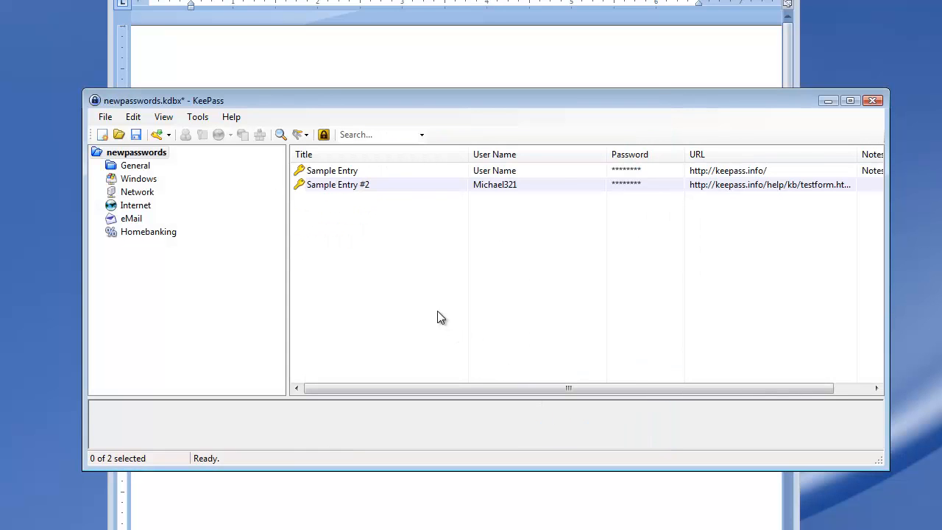
# - Move Sample Entry and Sample Entry #2 to the database's recycle bin
pyautogui.click(326, 171)
pyautogui.keyDown('shift'); pyautogui.click(337, 186); pyautogui.keyUp('shift')
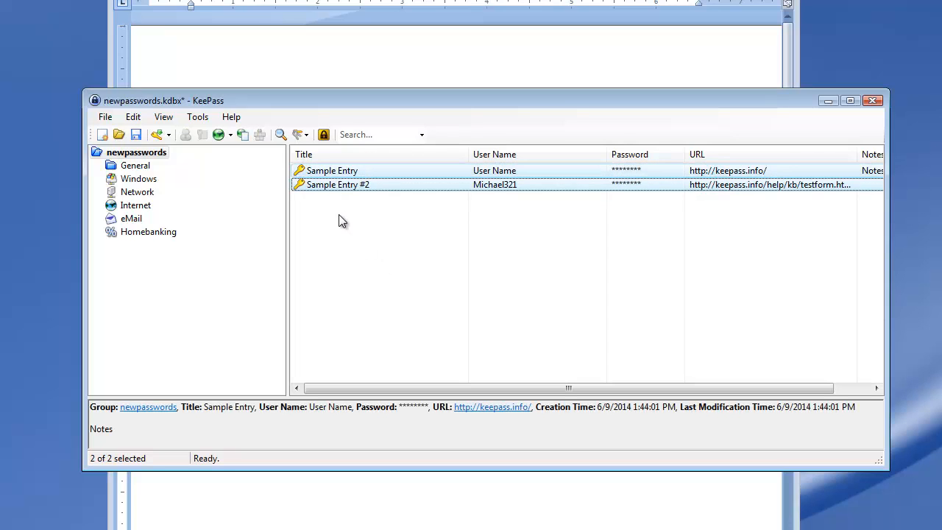
pyautogui.press('Delete')
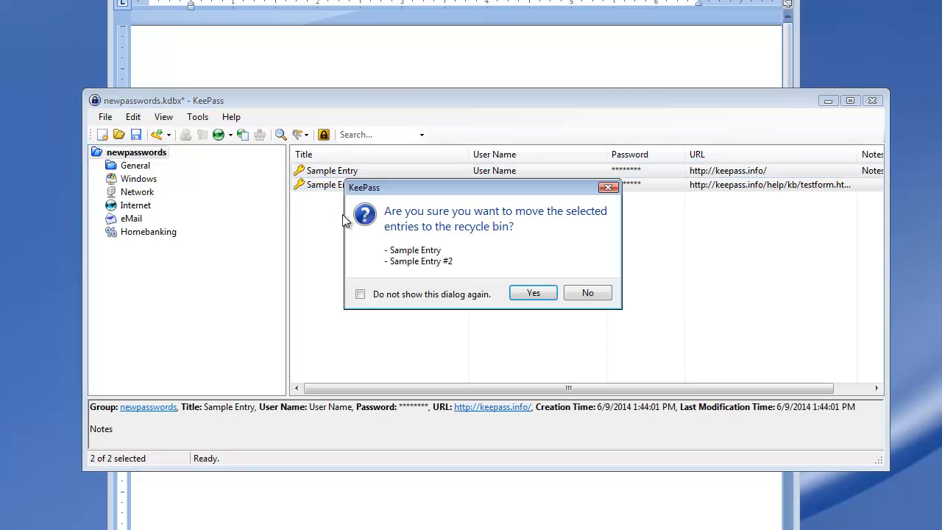
pyautogui.click(533, 293)
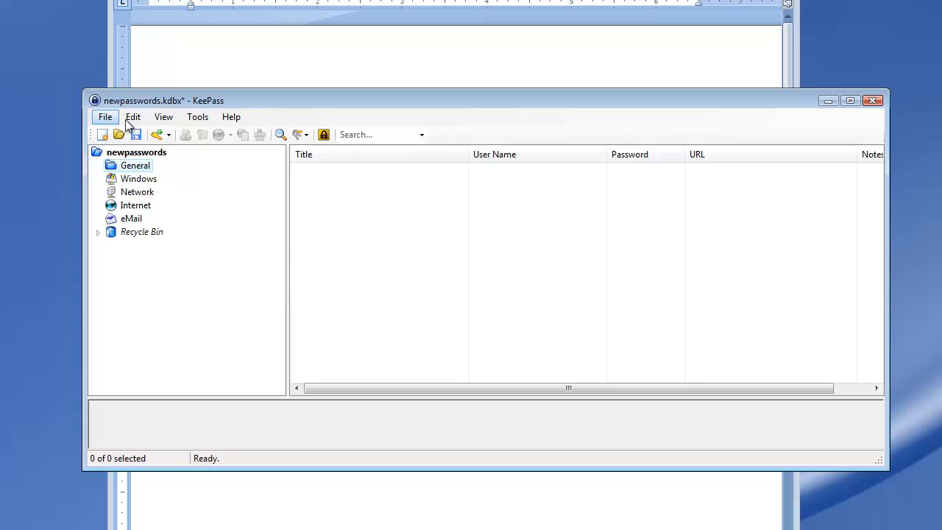
# - Rename the General group as Social Media Accounts
pyautogui.click(133, 117)
pyautogui.click(157, 150)
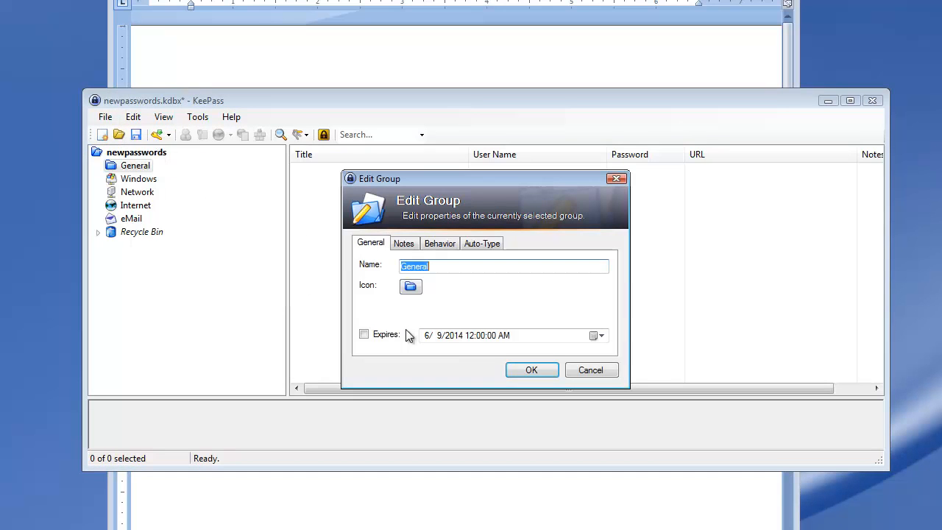
pyautogui.write('Social Medica A')
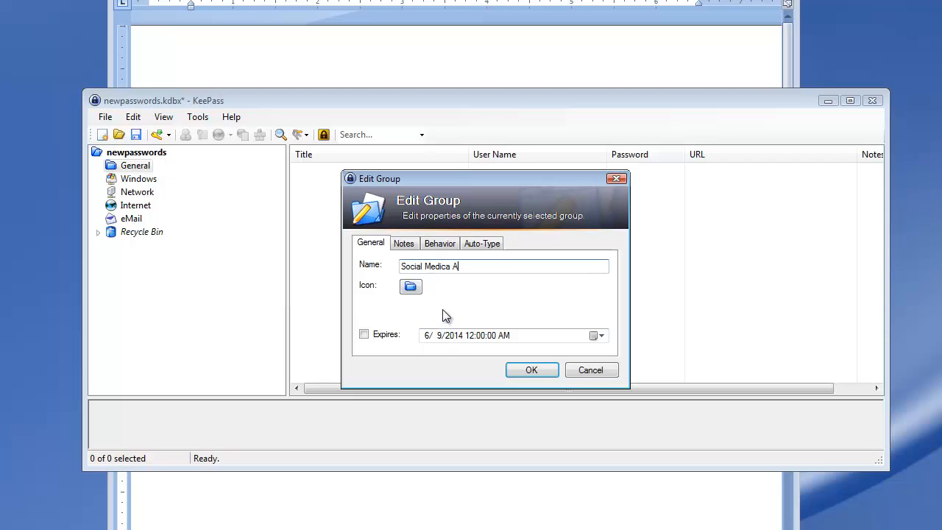
pyautogui.press('BackSpace')
pyautogui.press('BackSpace')
pyautogui.press('BackSpace')
pyautogui.press('BackSpace')
pyautogui.write('a Accounts')
pyautogui.press('Return')
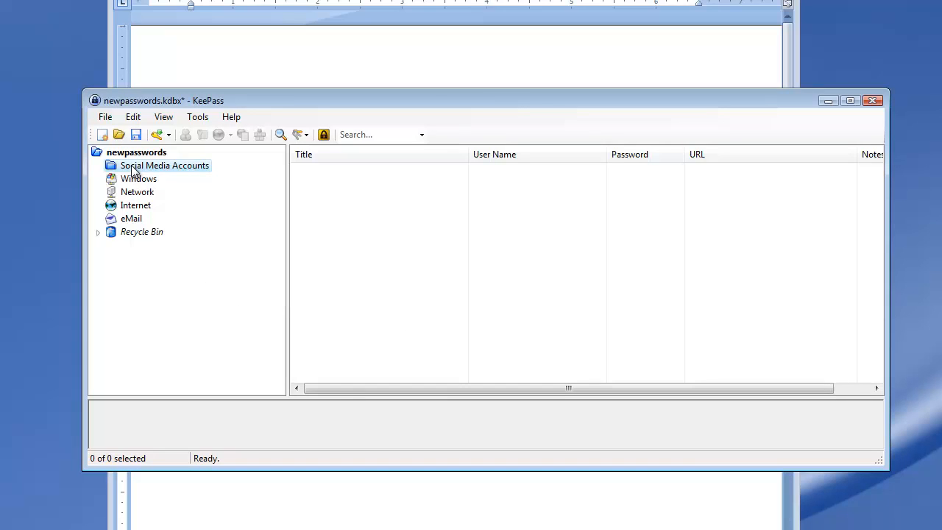
# - In the security options, enable locking the workspace when the computer is about to be suspended
pyautogui.click(199, 119)
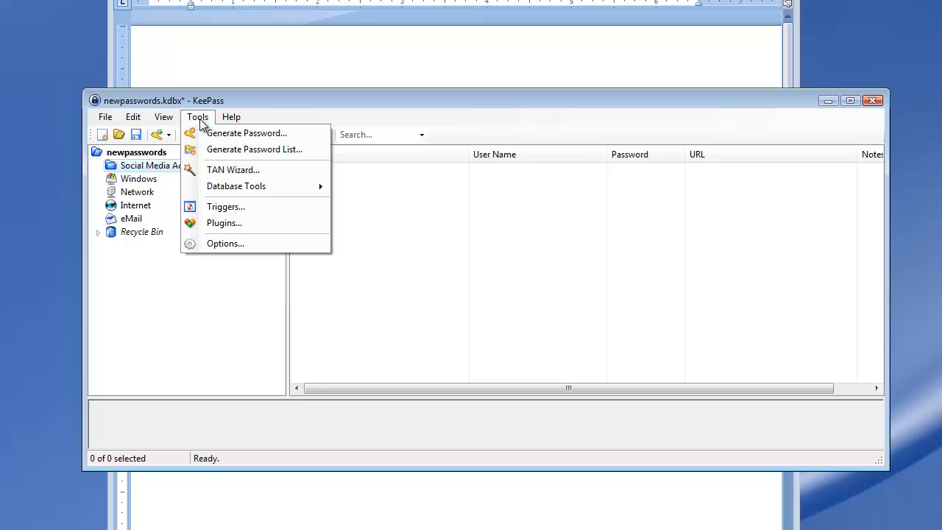
pyautogui.click(227, 245)
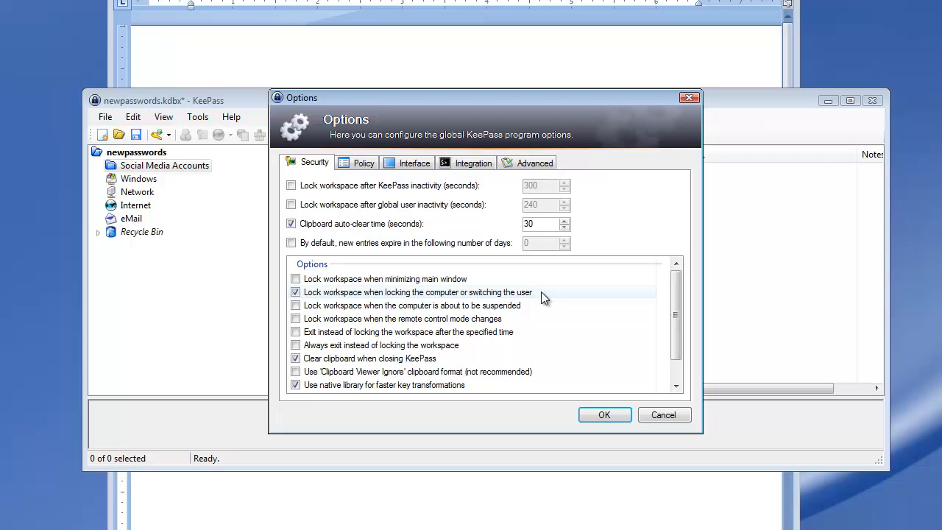
pyautogui.click(302, 306)
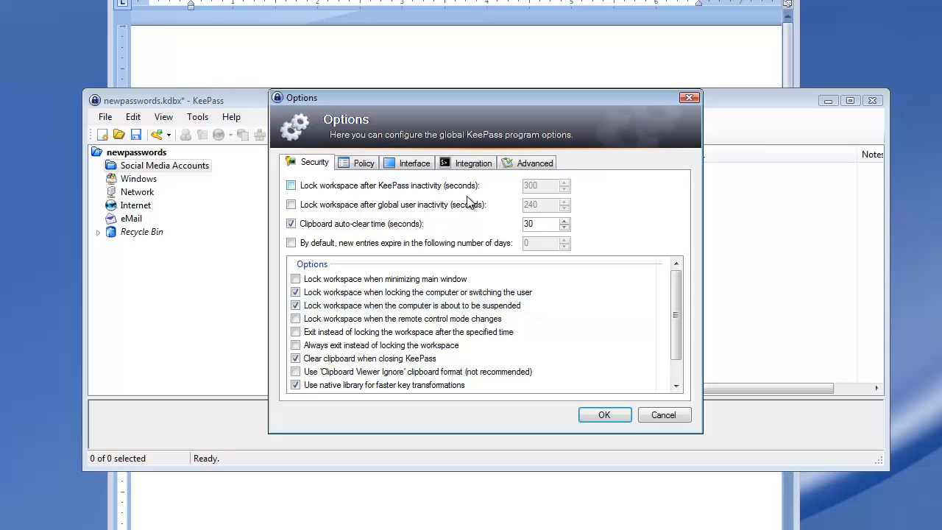
# - In the advanced options, enable auto-type matching when an entry's tag is contained in the target window title, and apply the options
pyautogui.click(527, 165)
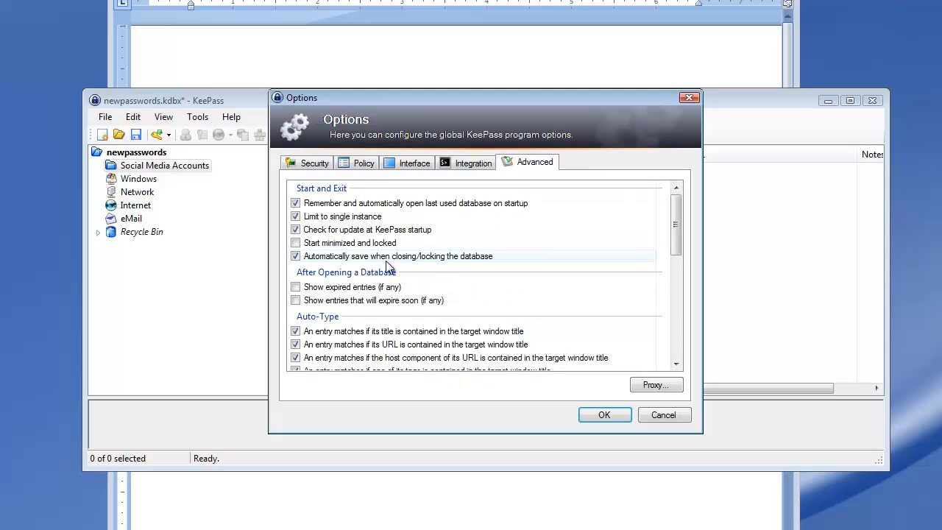
pyautogui.moveTo(674, 239); pyautogui.dragTo(679, 270)
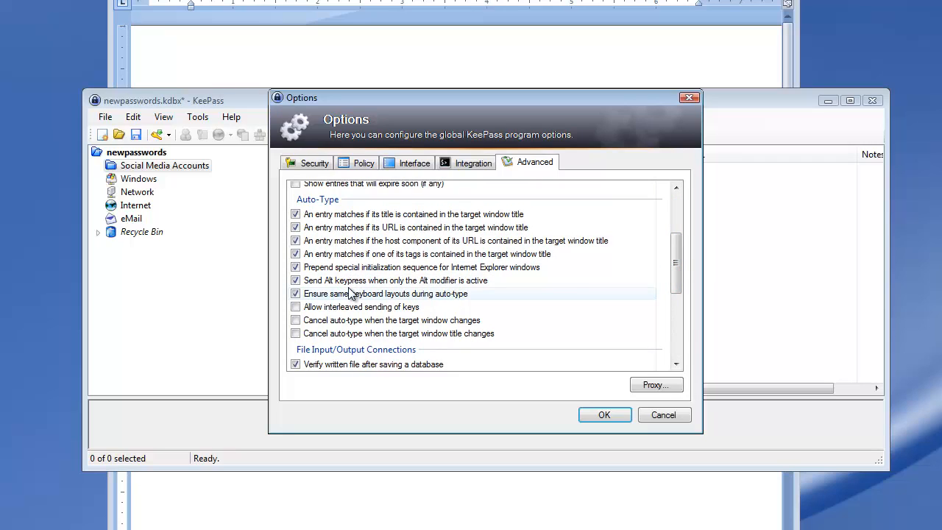
pyautogui.click(295, 253)
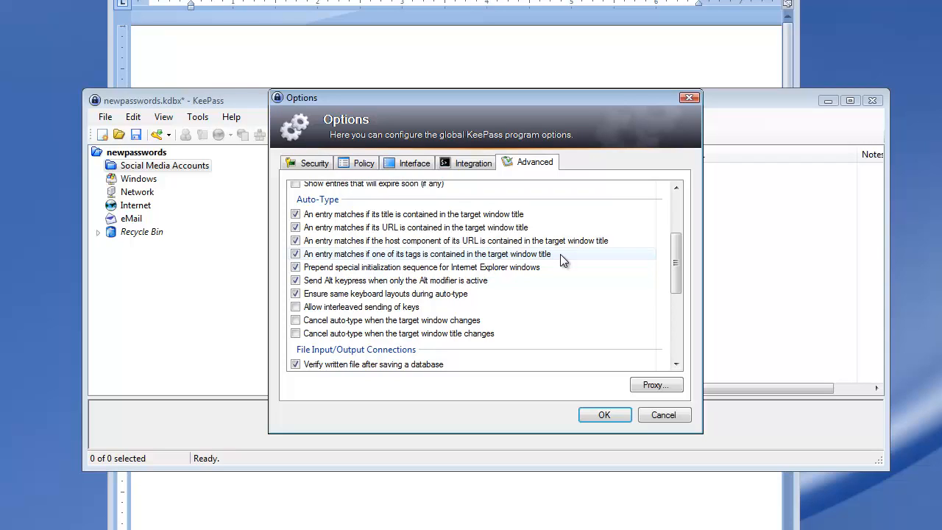
pyautogui.scroll(3, 376, 247)
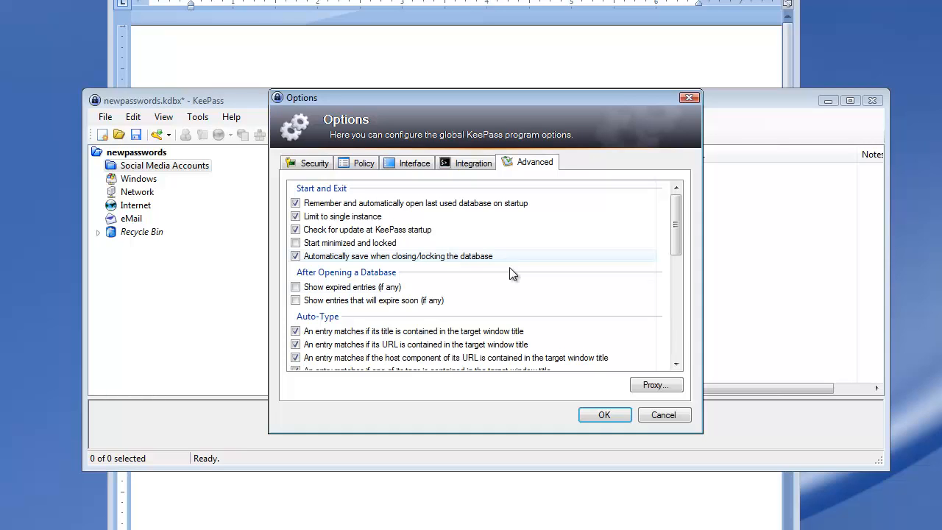
pyautogui.click(602, 414)
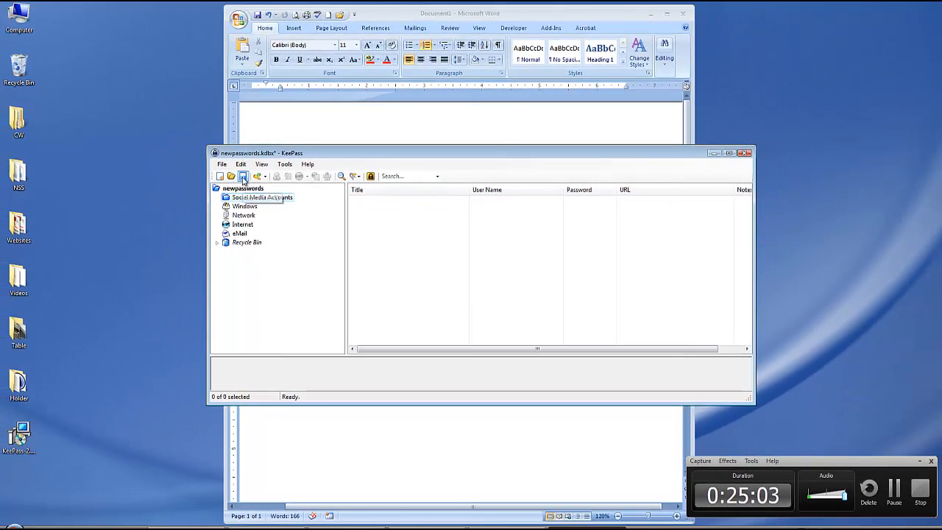
# - Save the password database and look in the user profile's Google Drive folder for the newpasswords.kdbx file
pyautogui.click(243, 178)
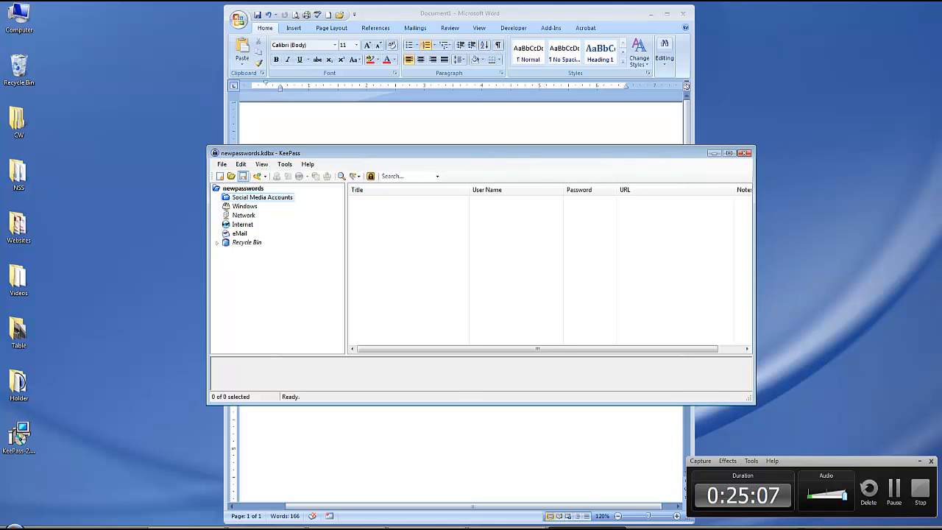
pyautogui.rightClick(503, 529)
pyautogui.click(525, 527)
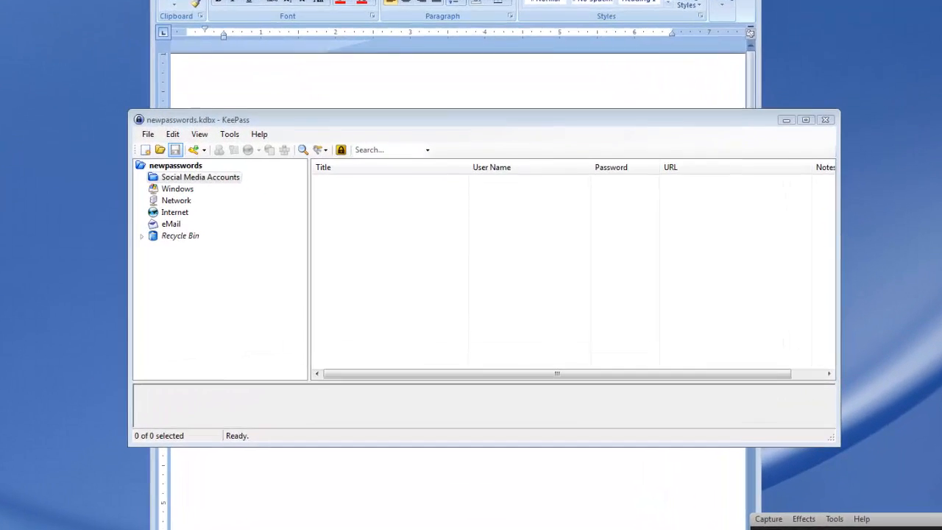
pyautogui.press('super+e')
pyautogui.doubleClick(407, 112)
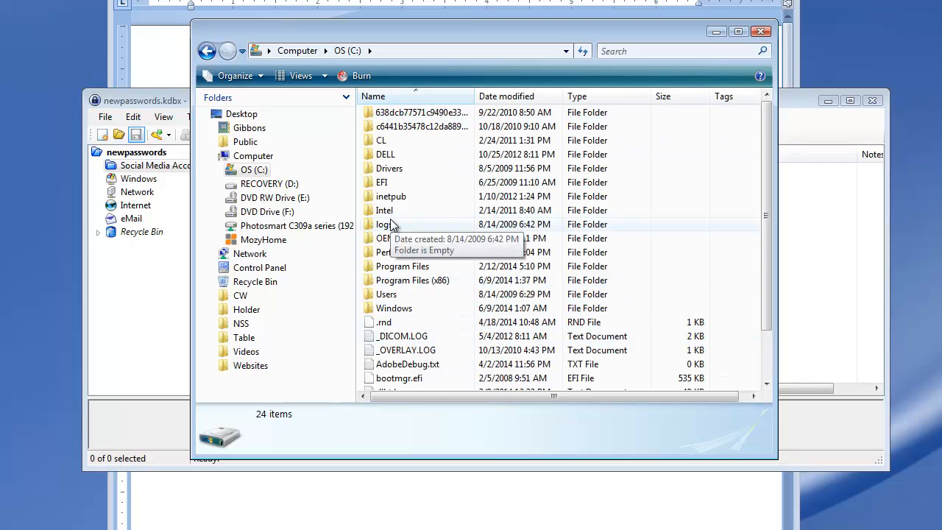
pyautogui.doubleClick(388, 295)
pyautogui.doubleClick(384, 112)
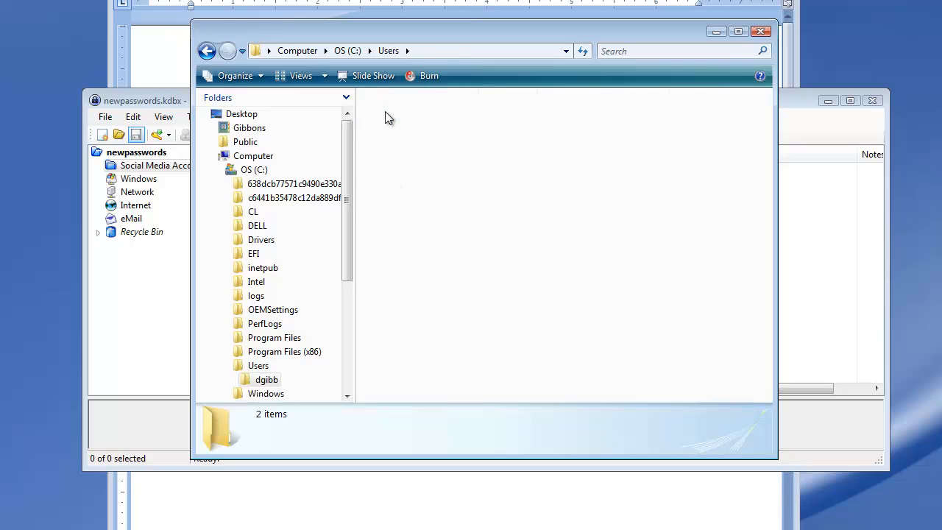
pyautogui.doubleClick(398, 152)
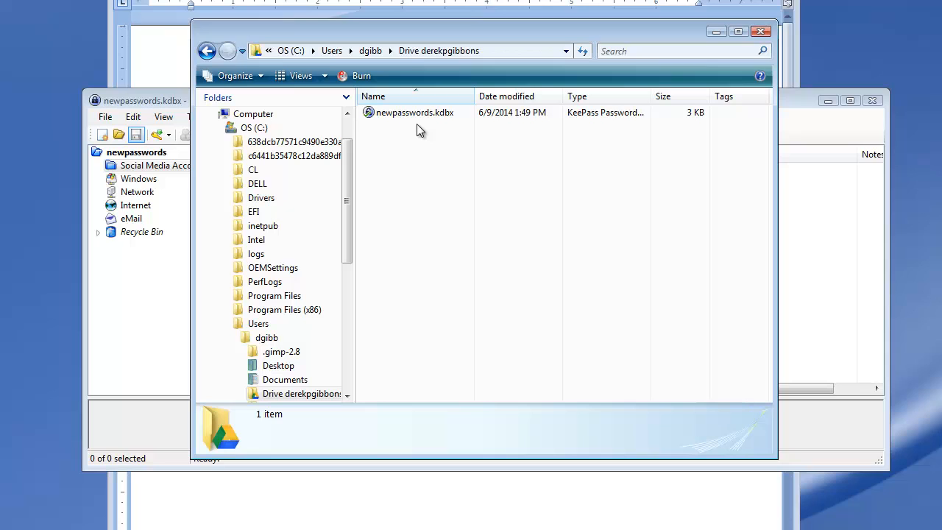
pyautogui.click(761, 31)
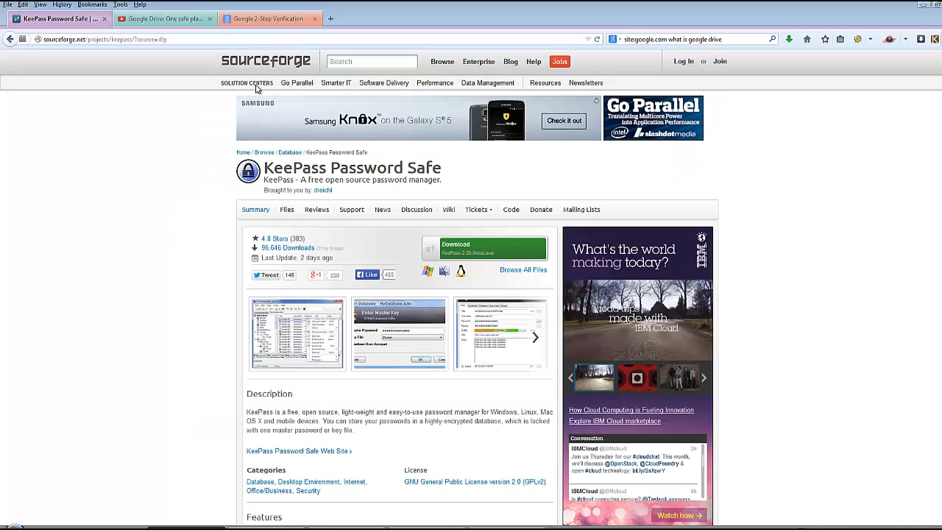
# - Switch to the web browser and open pinterest.com in a new tab
pyautogui.click(331, 18)
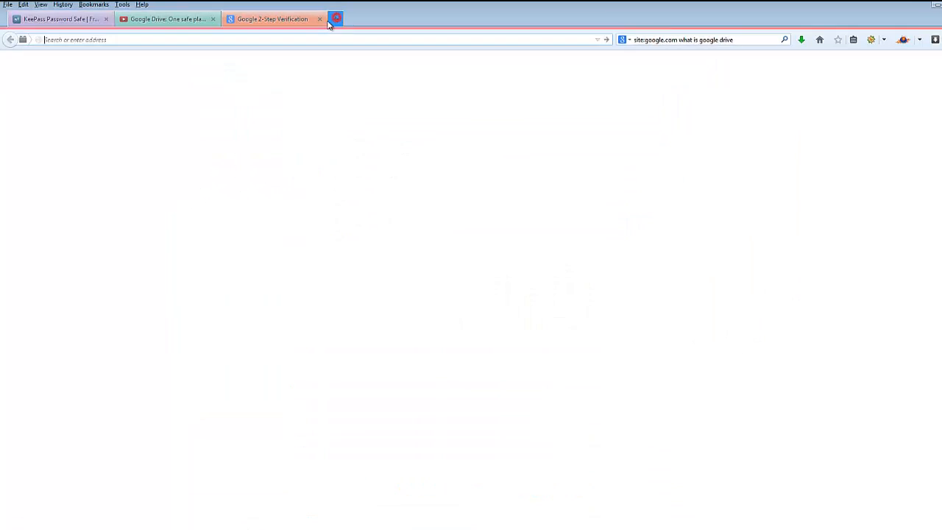
pyautogui.click(324, 47)
pyautogui.write('p')
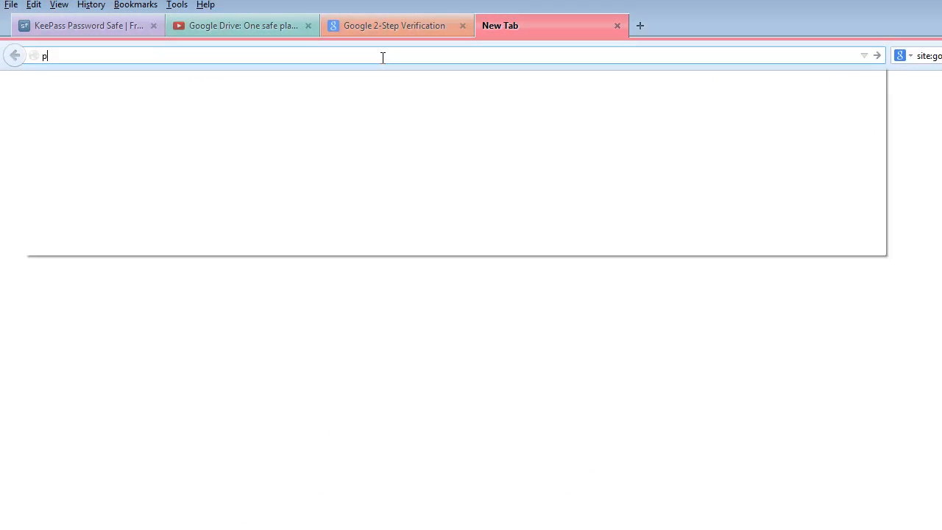
pyautogui.write('interest')
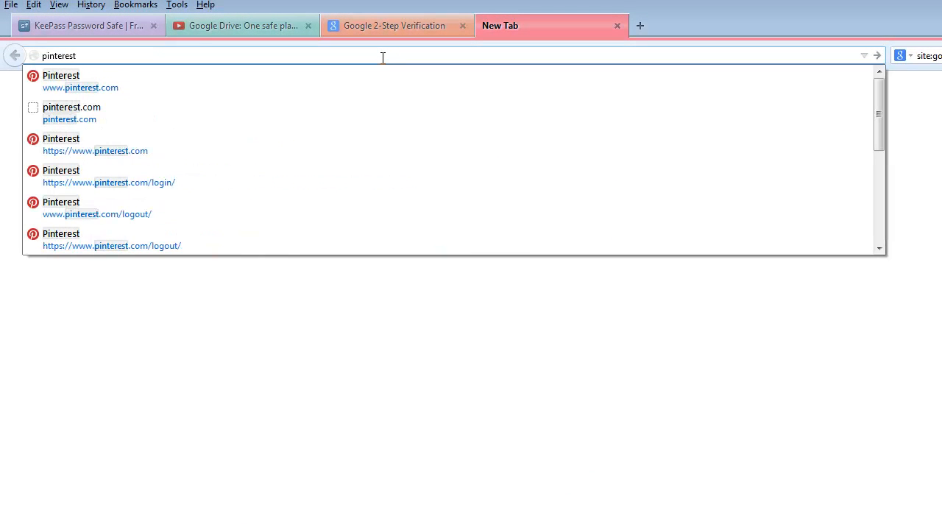
pyautogui.write('.com')
pyautogui.press('Return')
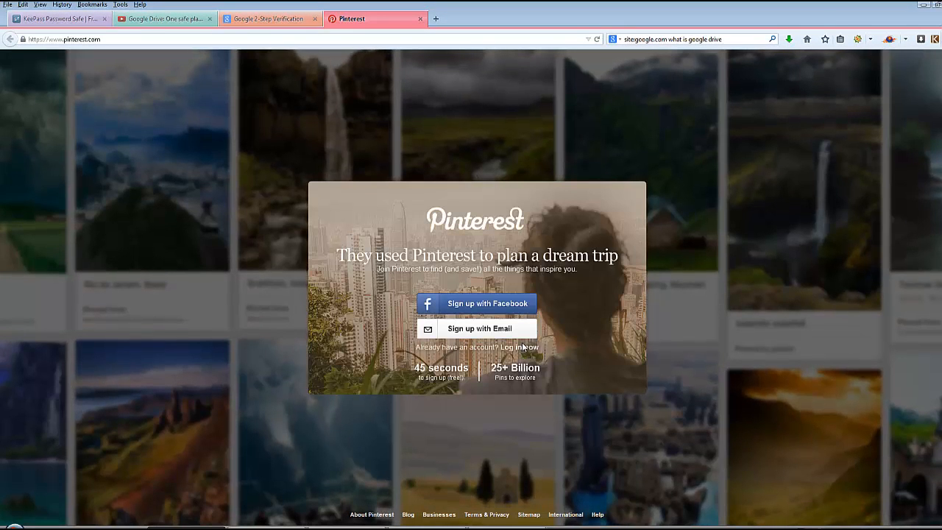
# - Log in to the existing Pinterest account with the account e-mail and password
pyautogui.click(523, 348)
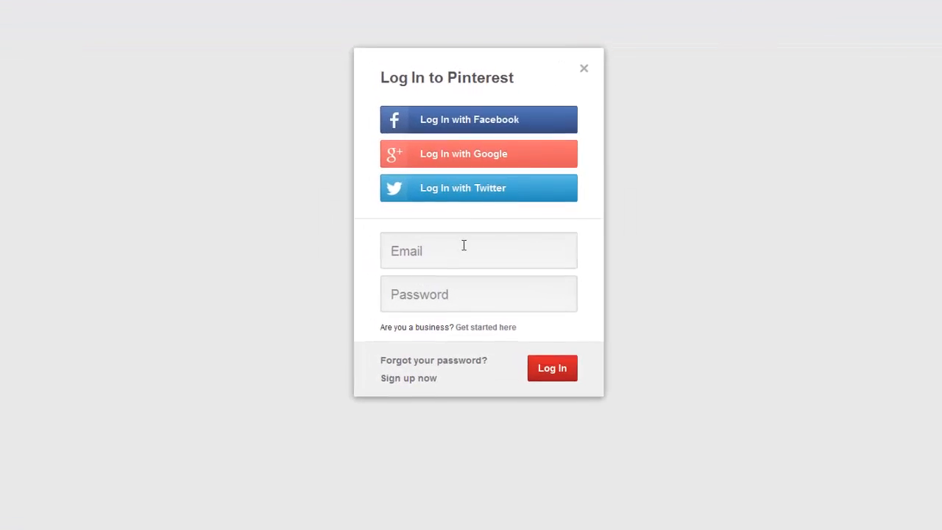
pyautogui.click(464, 245)
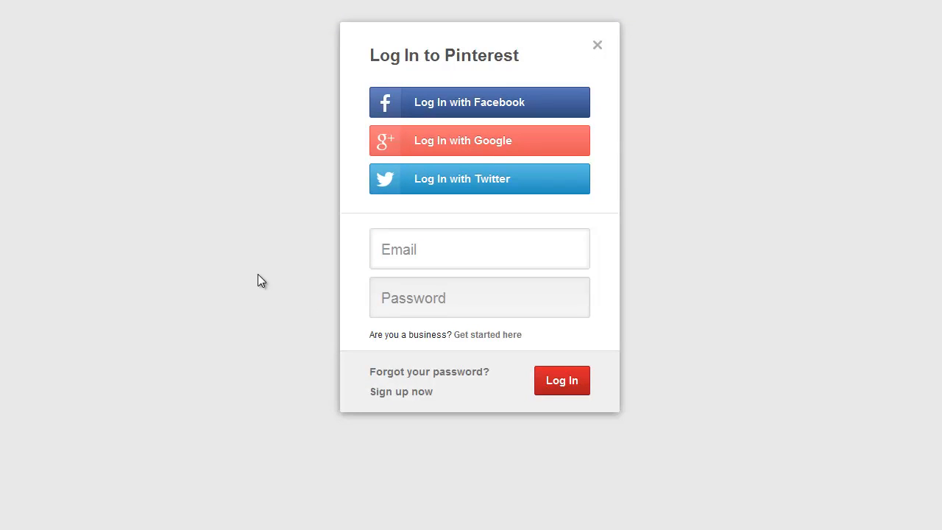
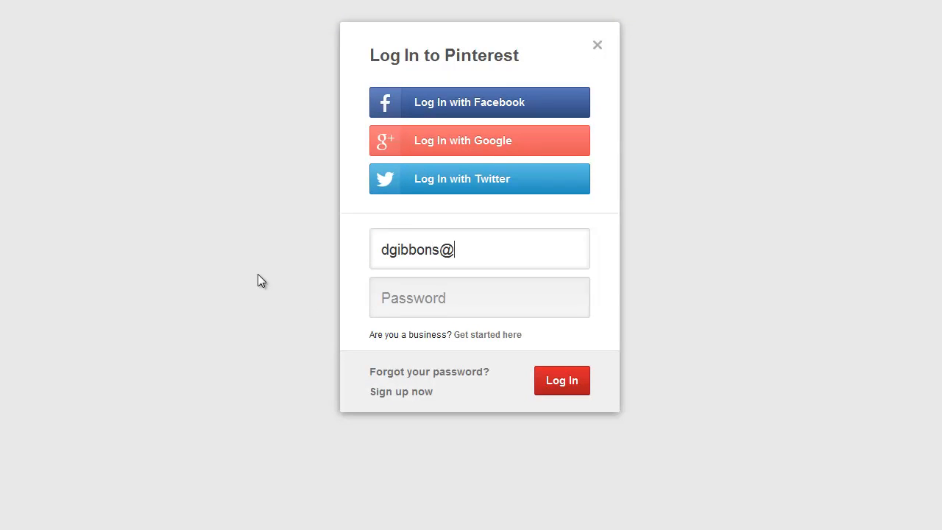
pyautogui.press('Tab')
pyautogui.write('****')
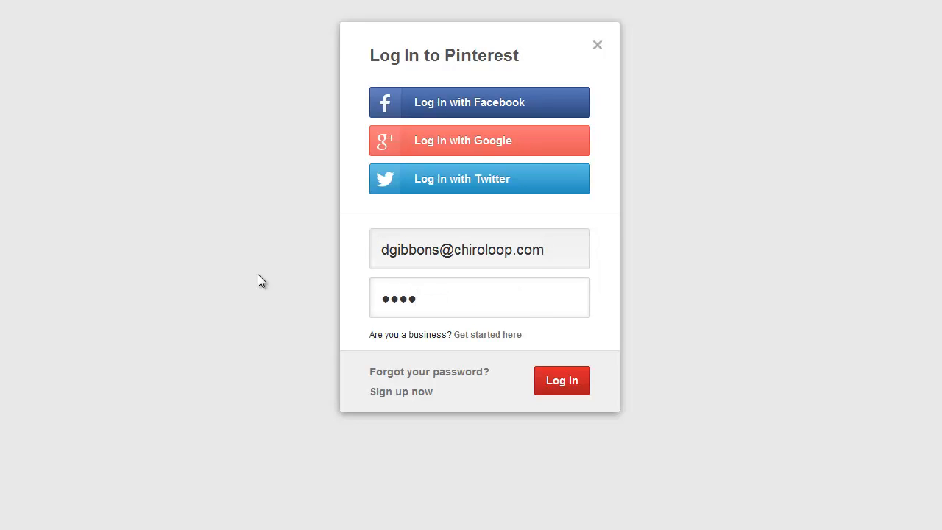
pyautogui.write('*****')
pyautogui.press('Return')
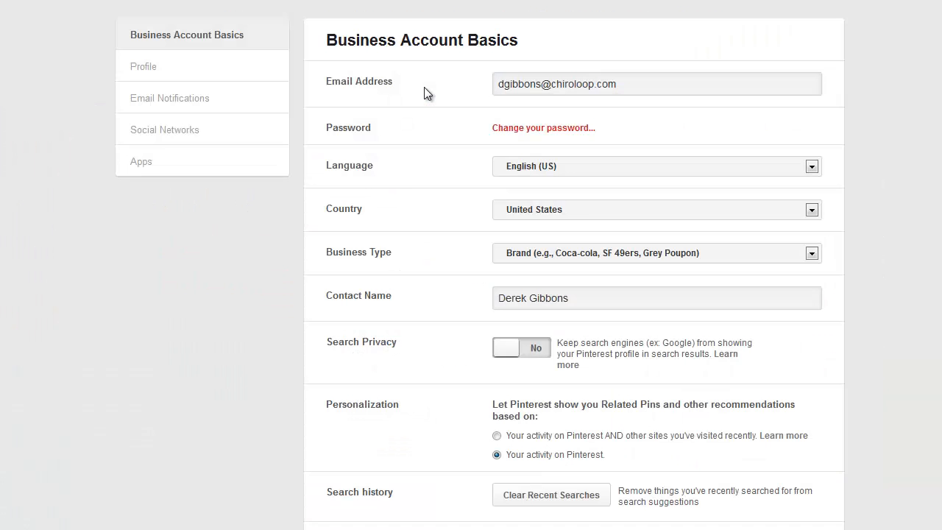
# - Start changing the Pinterest account's password and fill in the old password
pyautogui.click(518, 129)
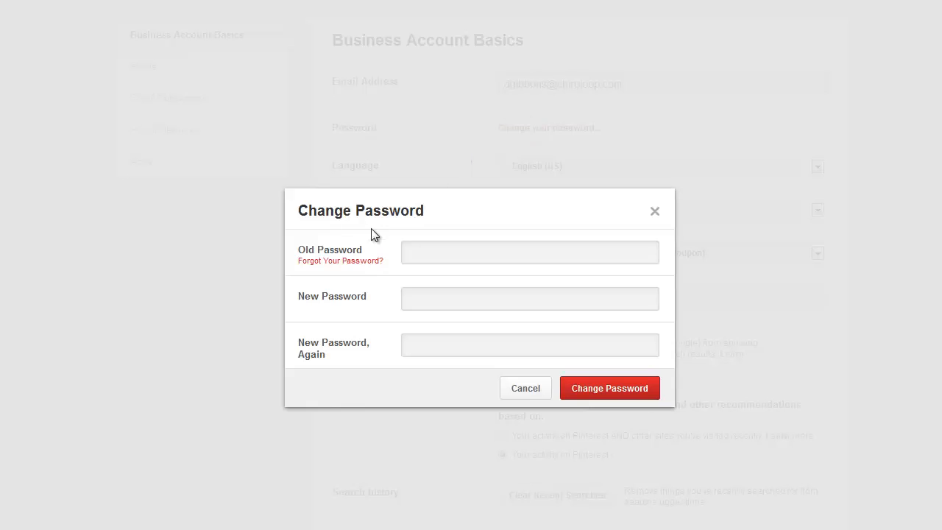
pyautogui.click(434, 255)
pyautogui.write('••')
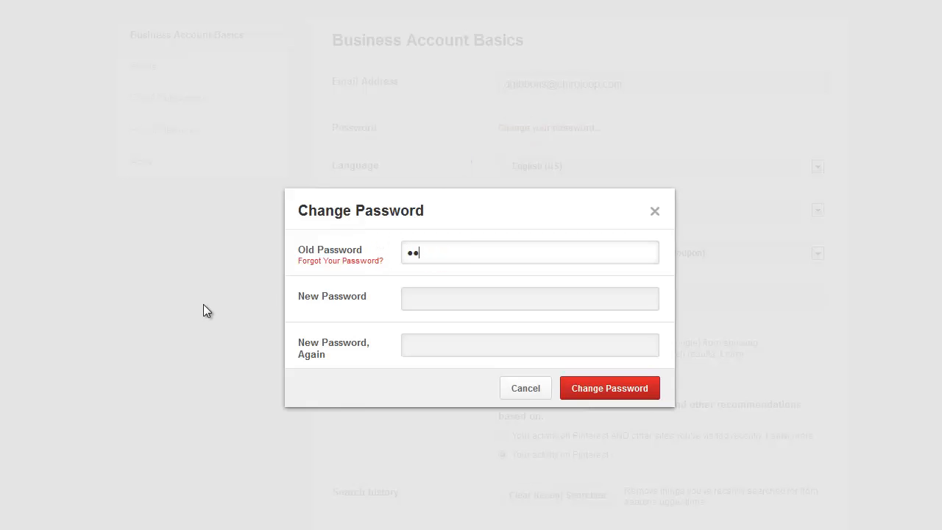
pyautogui.write('•••••••')
pyautogui.click(438, 298)
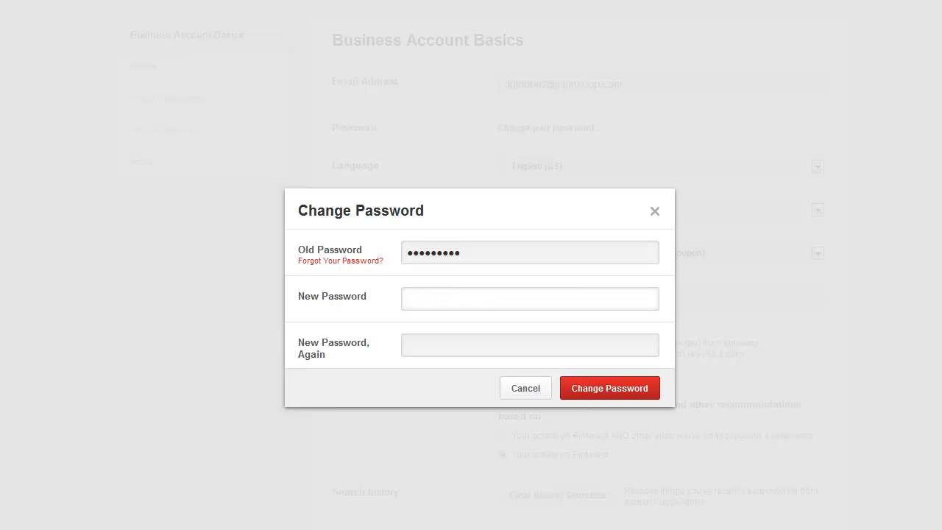
# - Switch to KeePass and start a Social Media Accounts entry titled Pinterest, with the account e-mail as its user name
pyautogui.hotkey('alt', 'Tab')
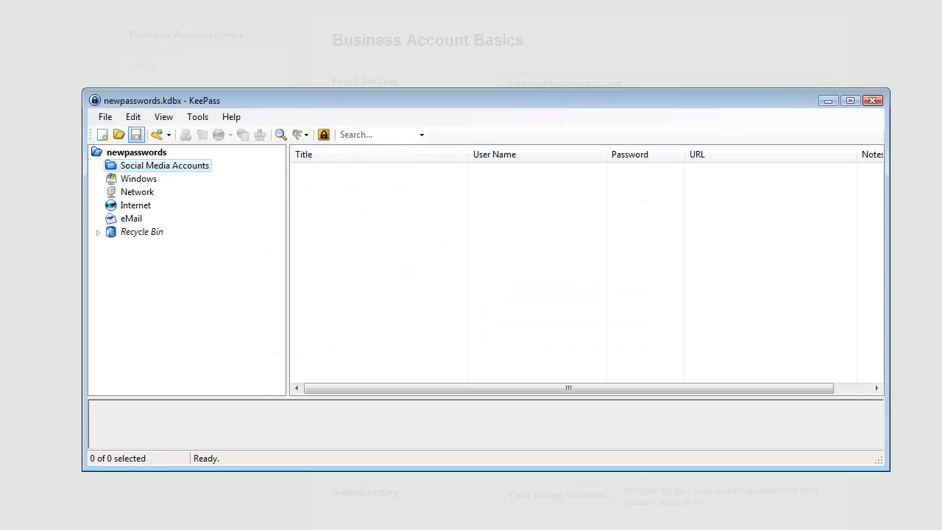
pyautogui.click(157, 136)
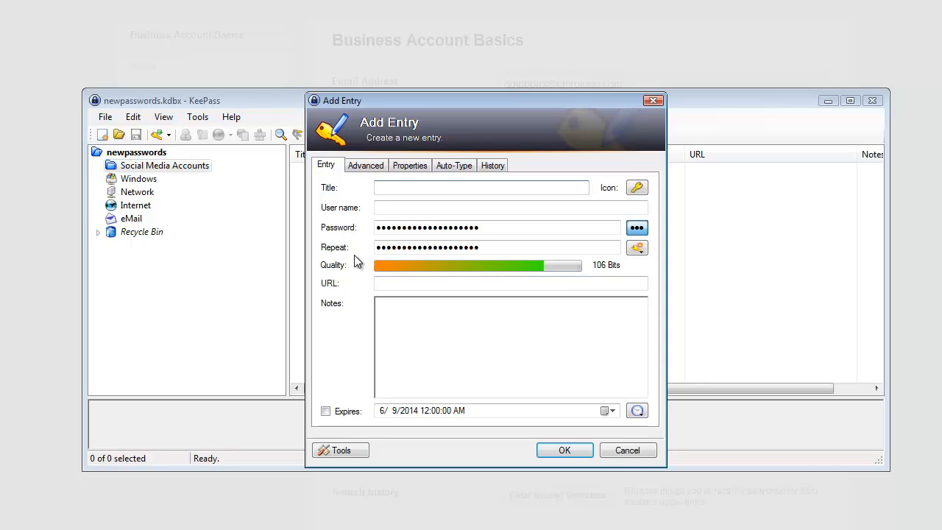
pyautogui.write('Pinterest')
pyautogui.click(427, 207)
pyautogui.write('derekp')
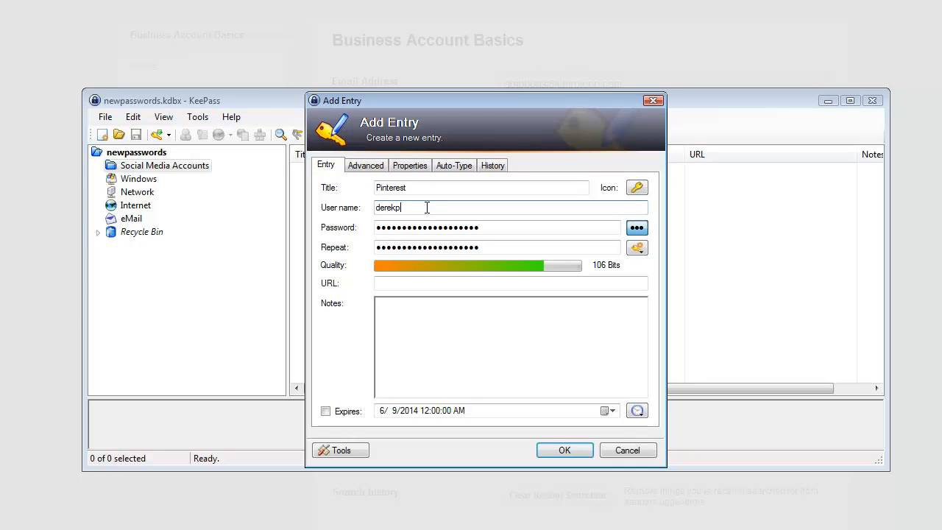
pyautogui.press('BackSpace')
pyautogui.press('BackSpace')
pyautogui.press('BackSpace')
pyautogui.press('BackSpace')
pyautogui.press('BackSpace')
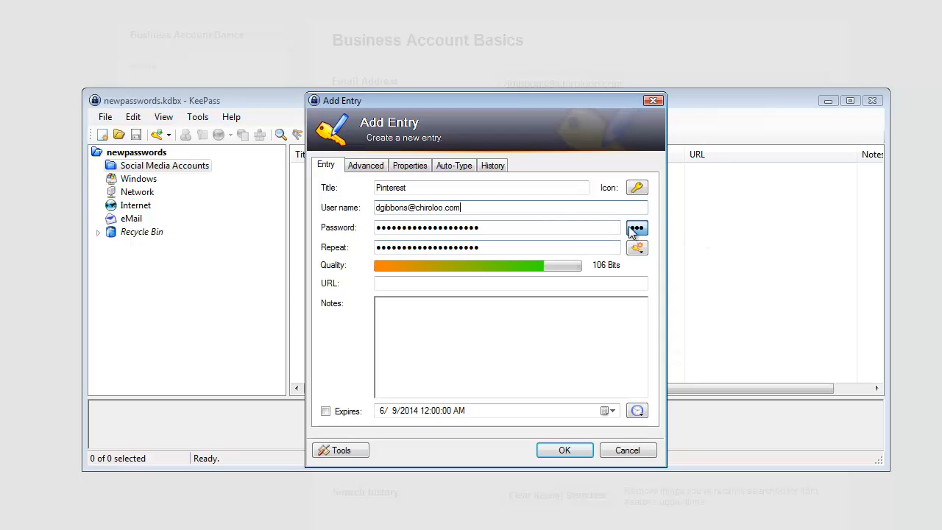
# - Generate the entry's password using the password generator with special characters added to the character set
pyautogui.click(637, 248)
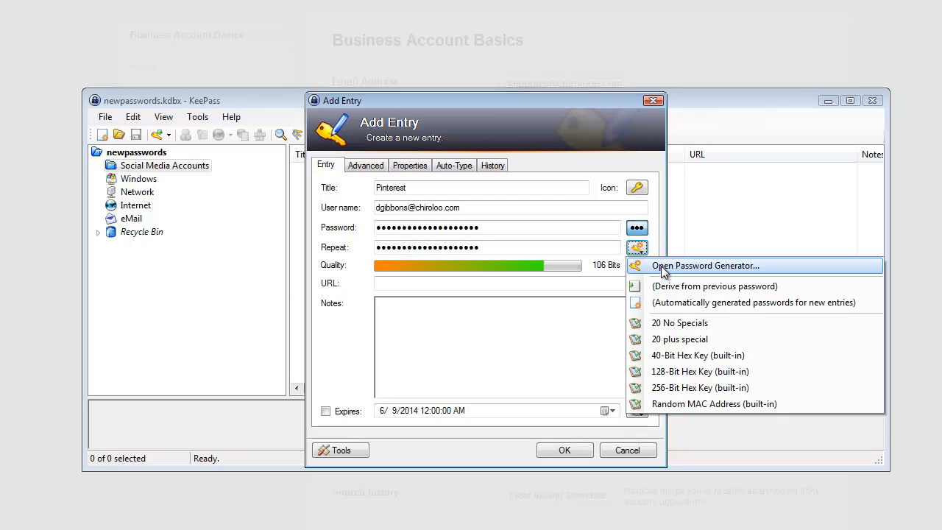
pyautogui.click(665, 269)
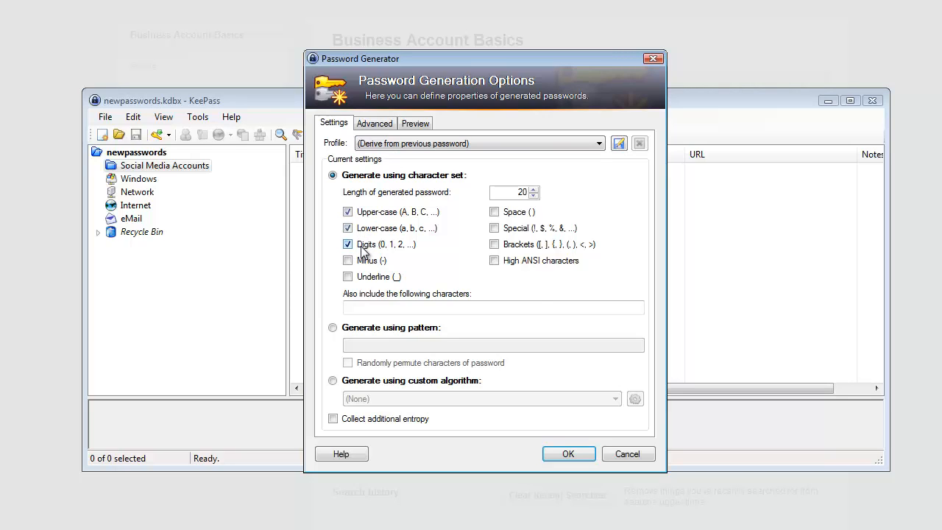
pyautogui.click(494, 229)
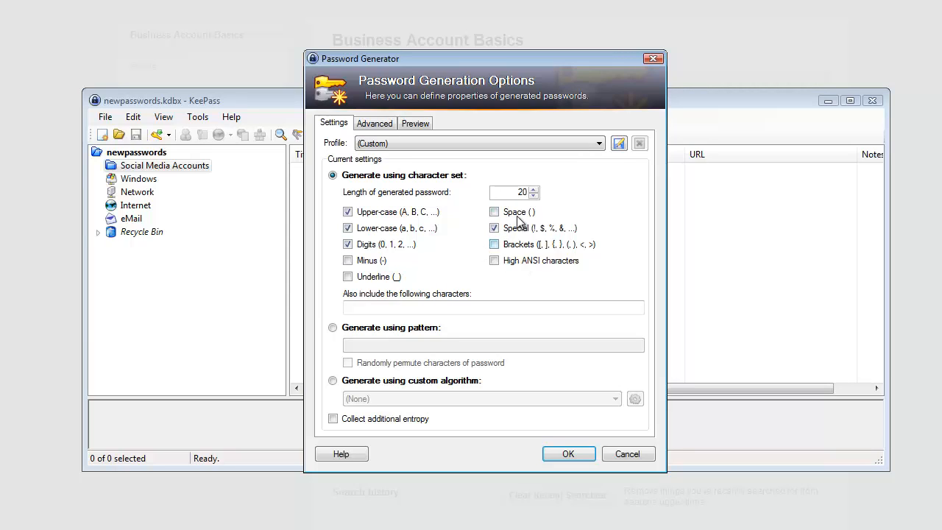
pyautogui.click(619, 144)
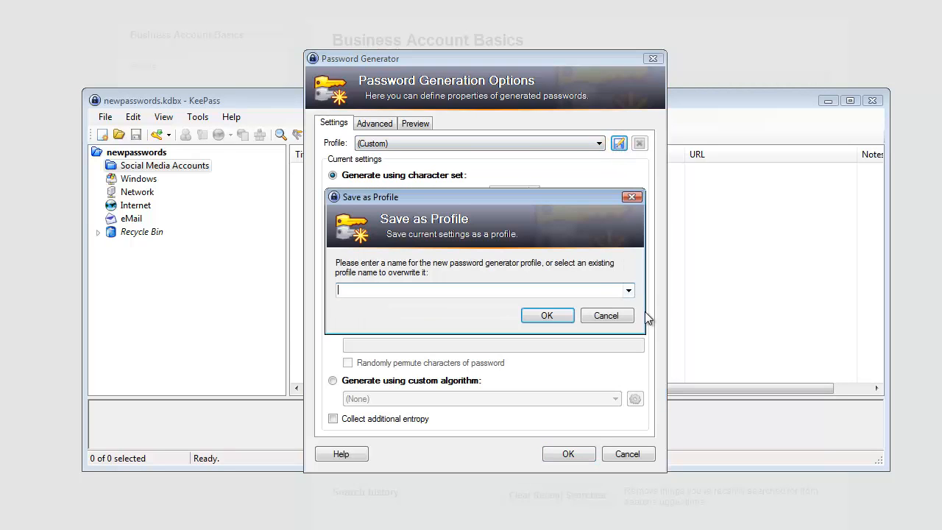
pyautogui.click(630, 292)
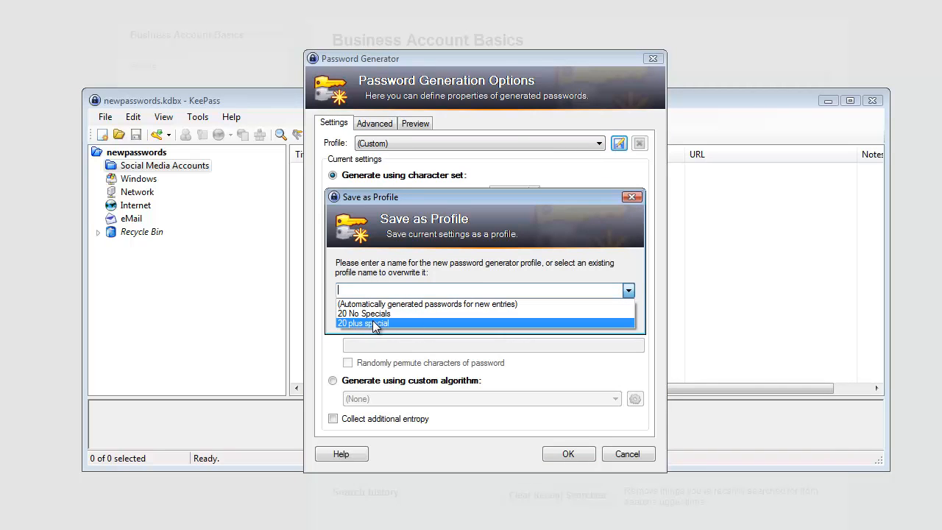
pyautogui.click(511, 77)
pyautogui.click(605, 316)
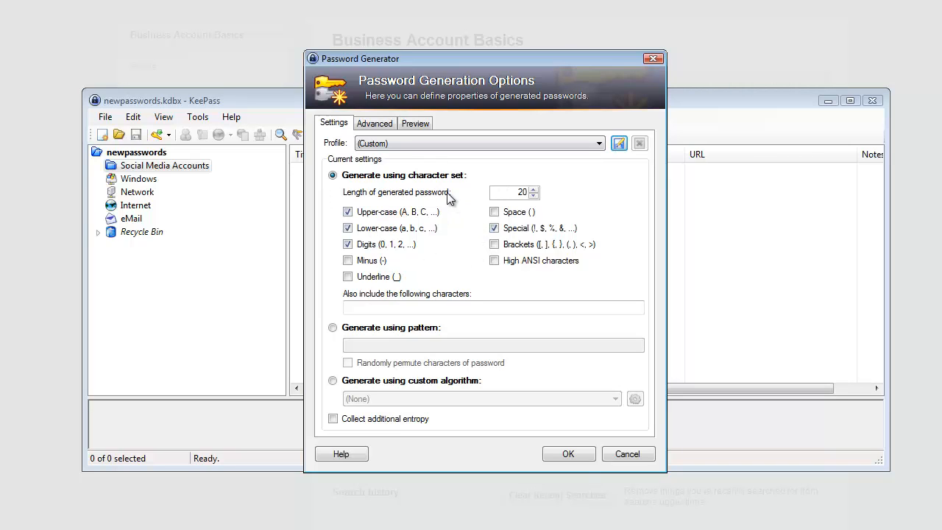
pyautogui.click(567, 454)
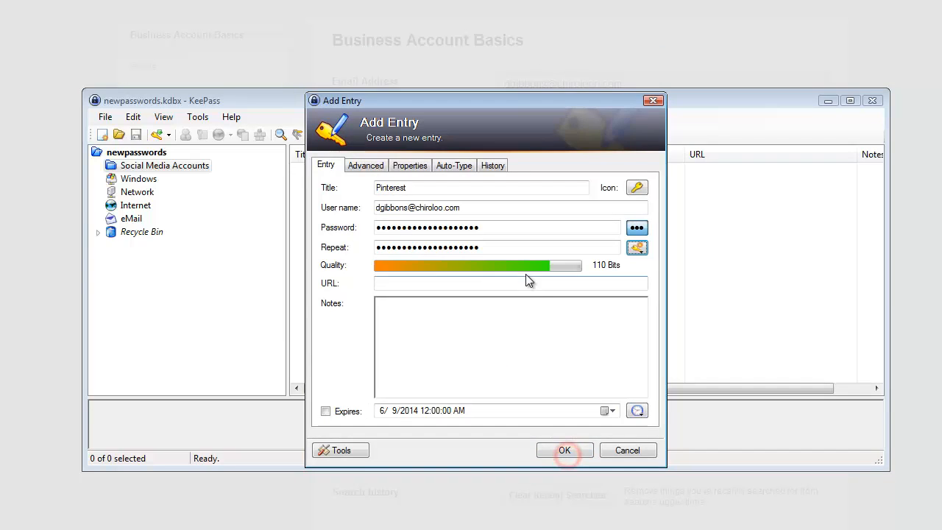
# - Generate the entry's password from the 20 plus special profile, then reveal and copy it
pyautogui.click(638, 249)
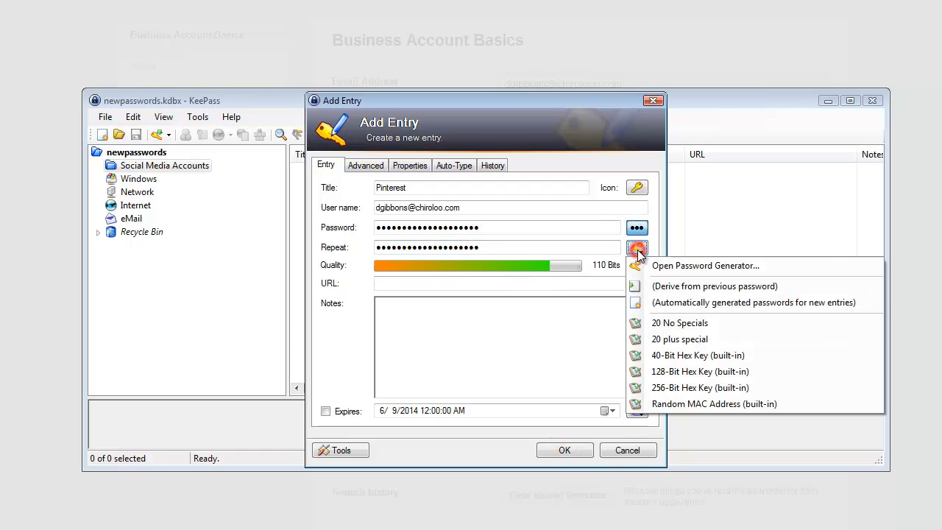
pyautogui.click(678, 341)
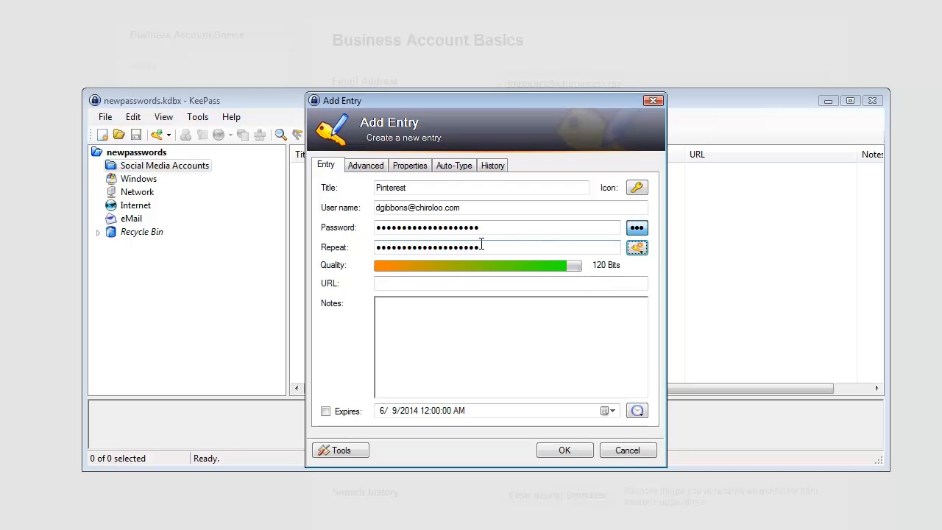
pyautogui.click(636, 227)
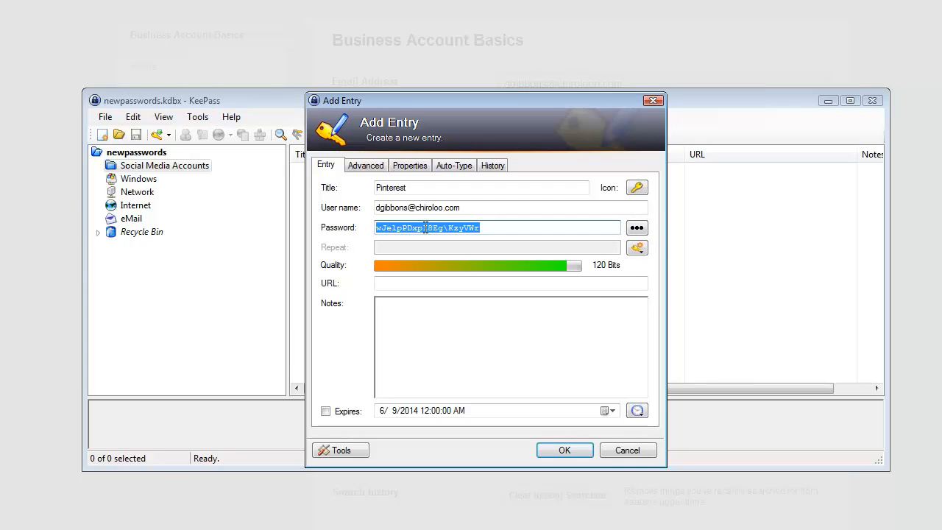
pyautogui.rightClick(425, 227)
pyautogui.click(463, 275)
# - Add the completed Pinterest entry to the group and save the database
pyautogui.click(562, 451)
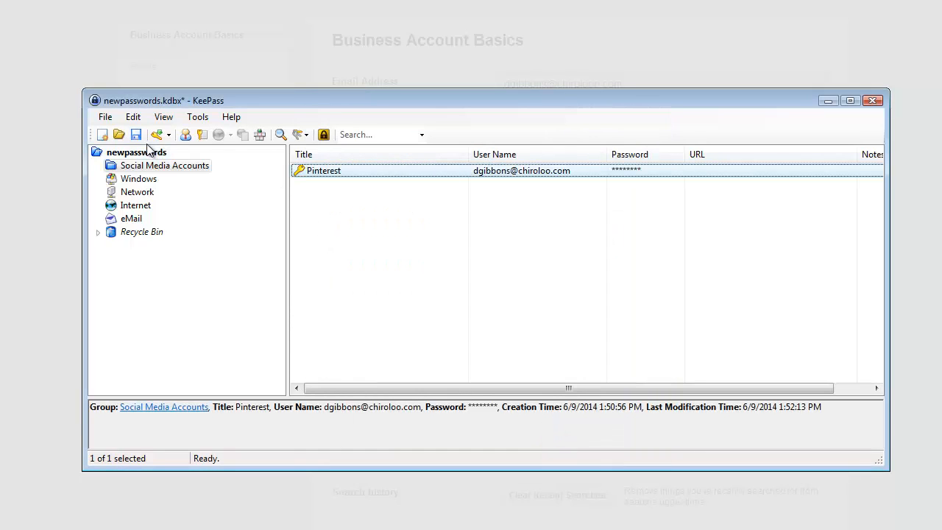
pyautogui.click(135, 137)
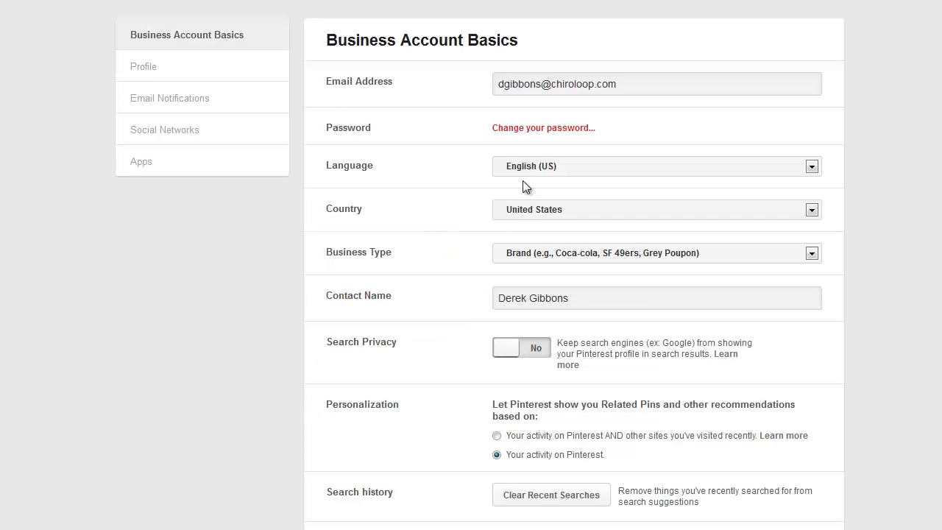
# - Change the Pinterest account password by entering the old password and the copied generated password in both new password fields
pyautogui.click(552, 129)
pyautogui.click(440, 253)
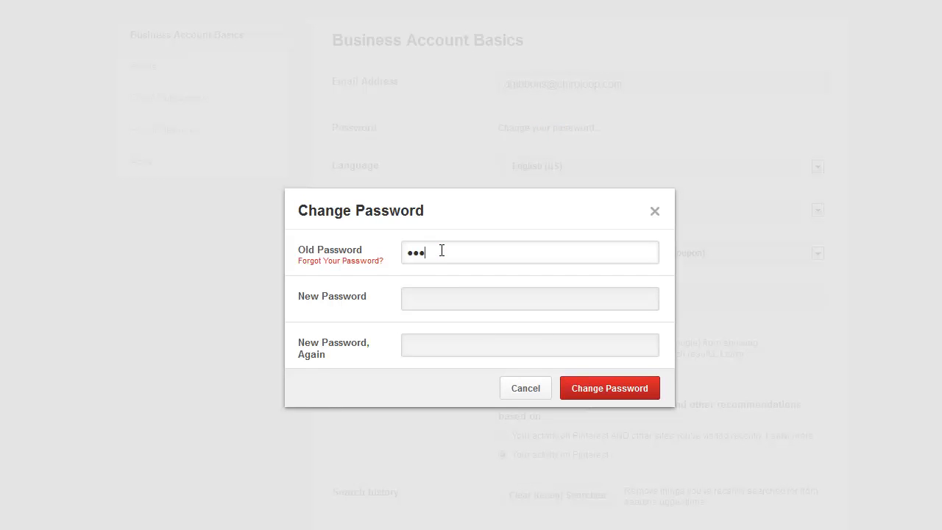
pyautogui.write('•••••••••')
pyautogui.press('Tab')
pyautogui.hotkey('ctrl', 'v')
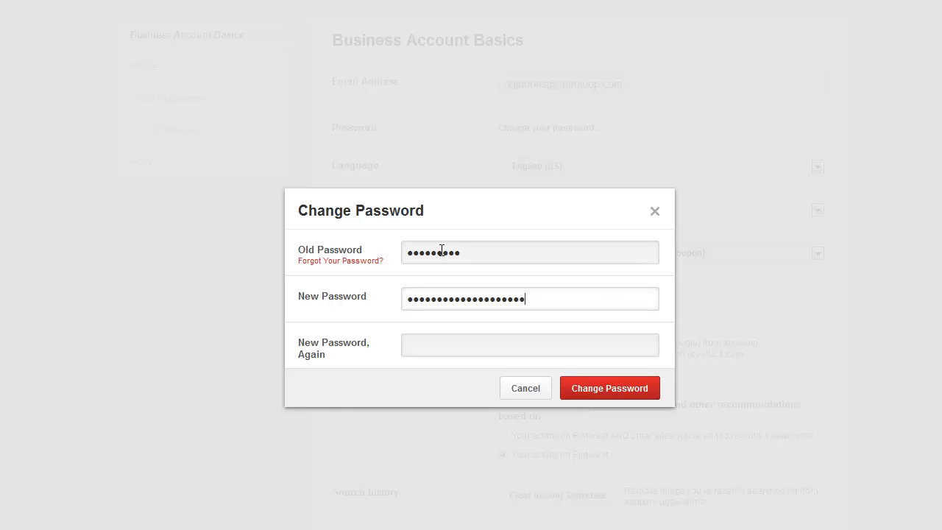
pyautogui.press('Tab')
pyautogui.hotkey('ctrl', 'v')
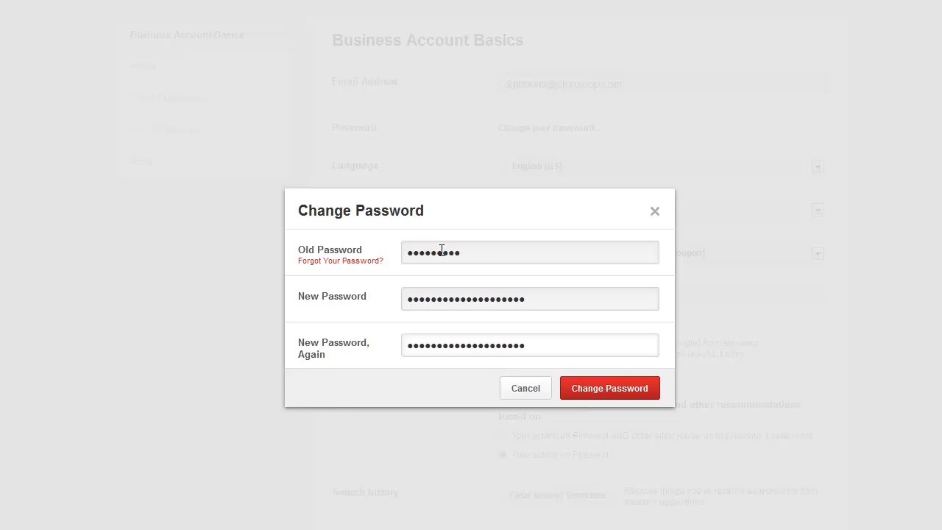
pyautogui.click(614, 390)
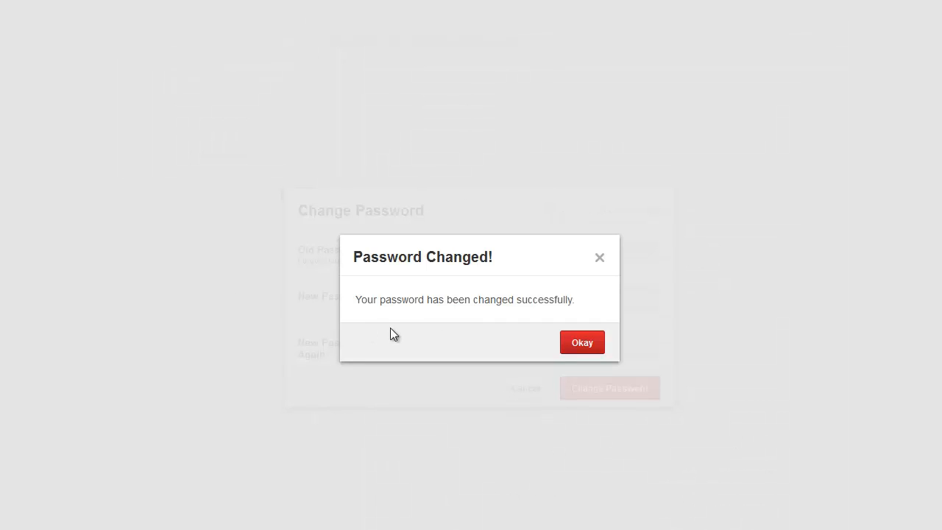
# - Dismiss the password change confirmation and log out of the Pinterest account
pyautogui.click(581, 345)
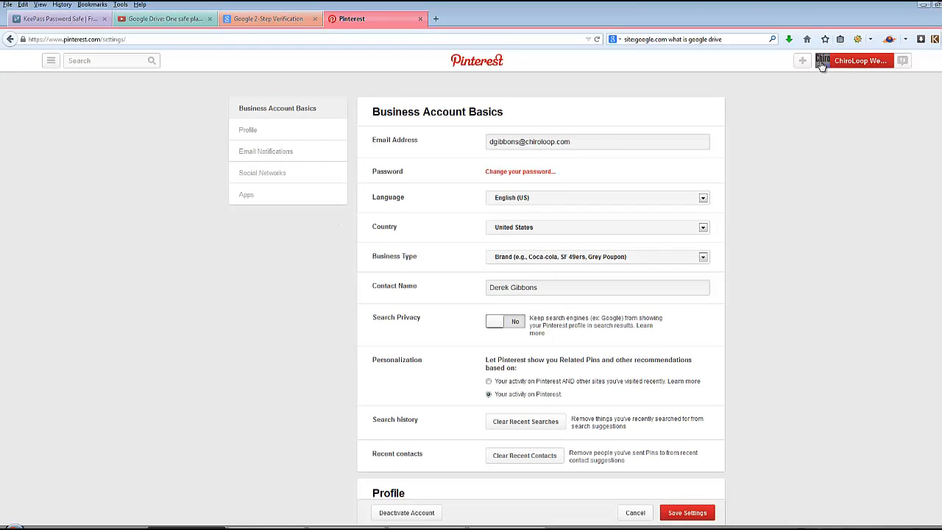
pyautogui.moveTo(821, 65)
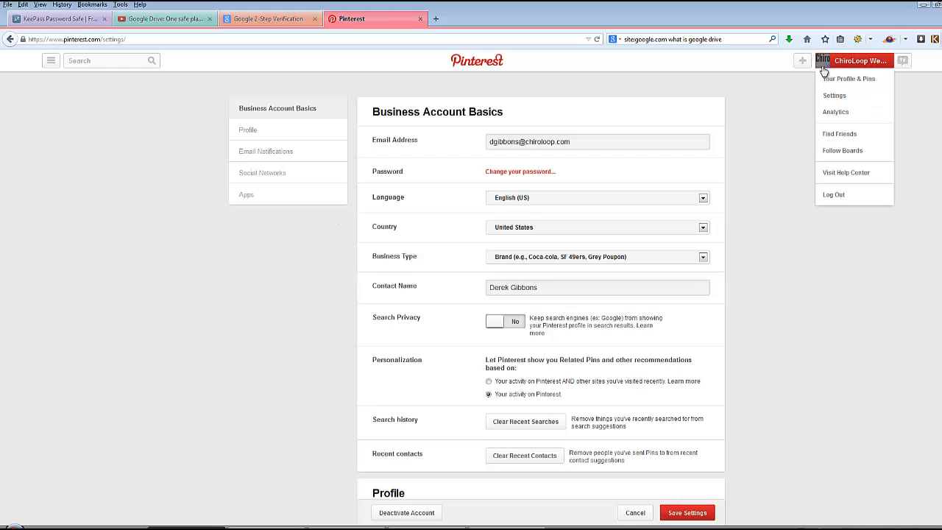
pyautogui.click(829, 195)
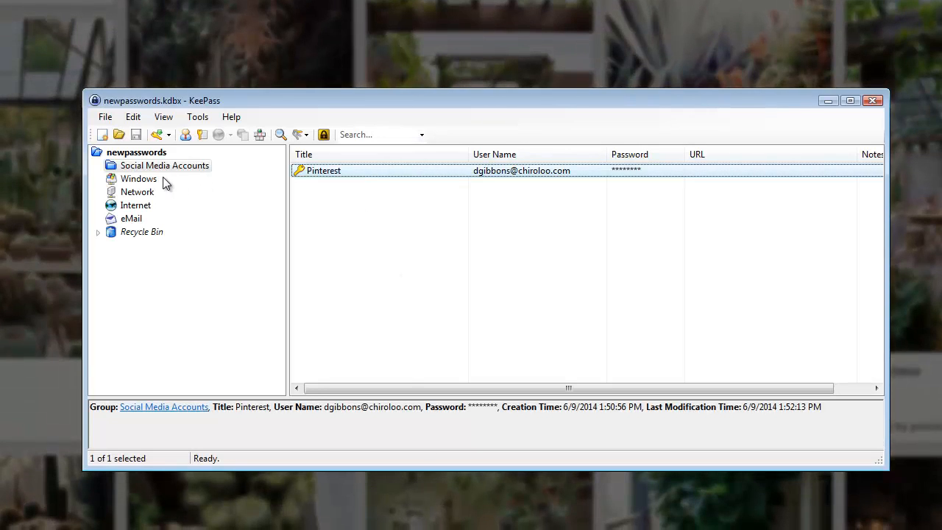
# - In KeePass, copy the password of the Pinterest entry in the Social Media Accounts group
pyautogui.click(144, 179)
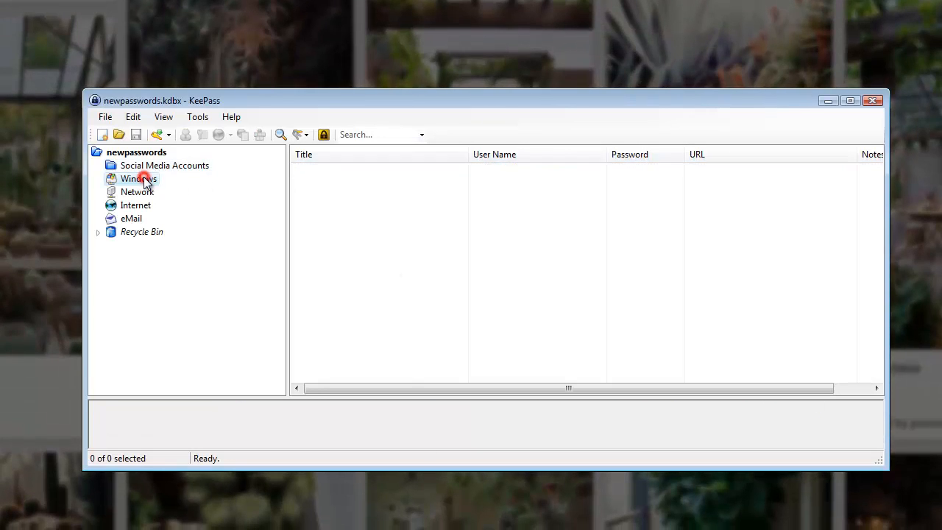
pyautogui.click(147, 166)
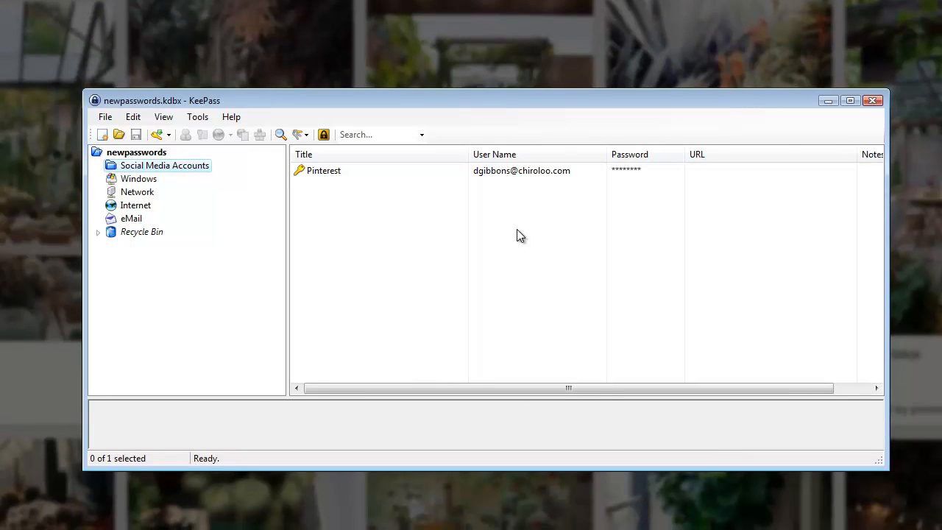
pyautogui.rightClick(493, 172)
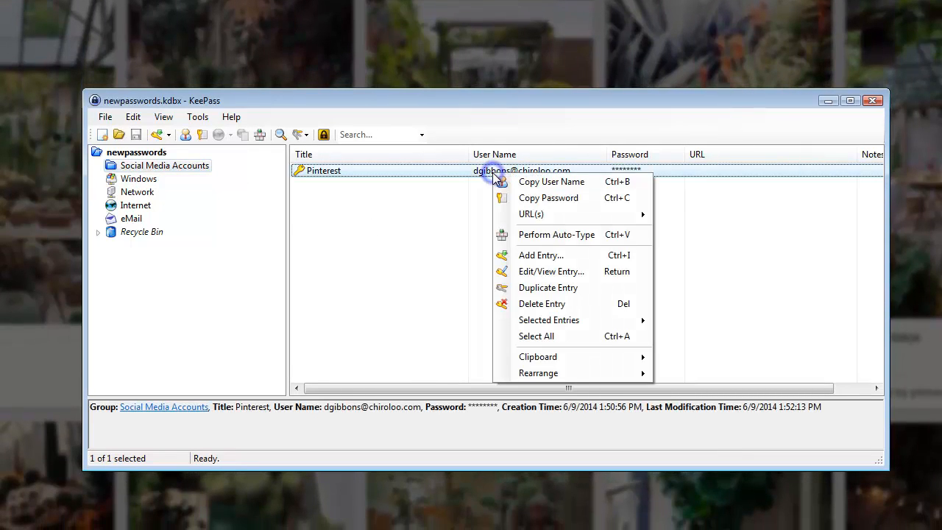
pyautogui.click(520, 199)
pyautogui.click(451, 212)
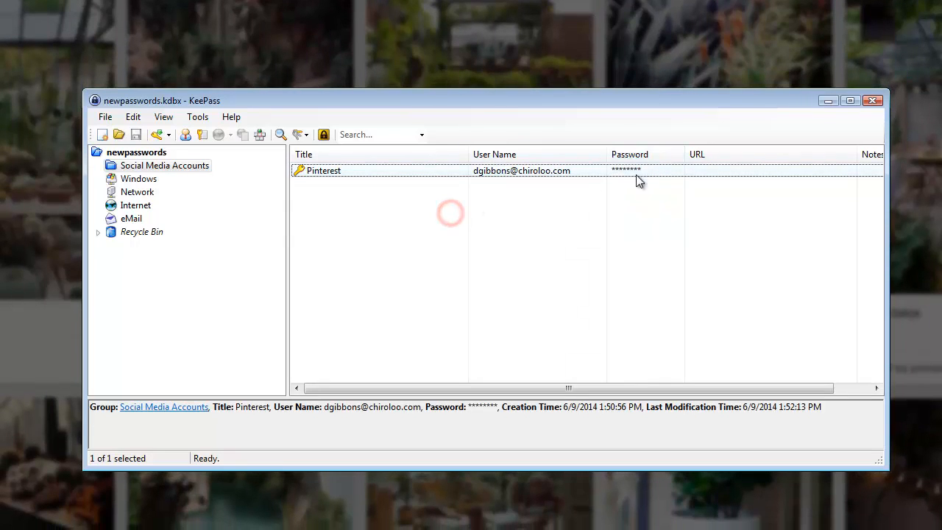
# - Review the copy and URL commands available for the Pinterest entry
pyautogui.rightClick(486, 174)
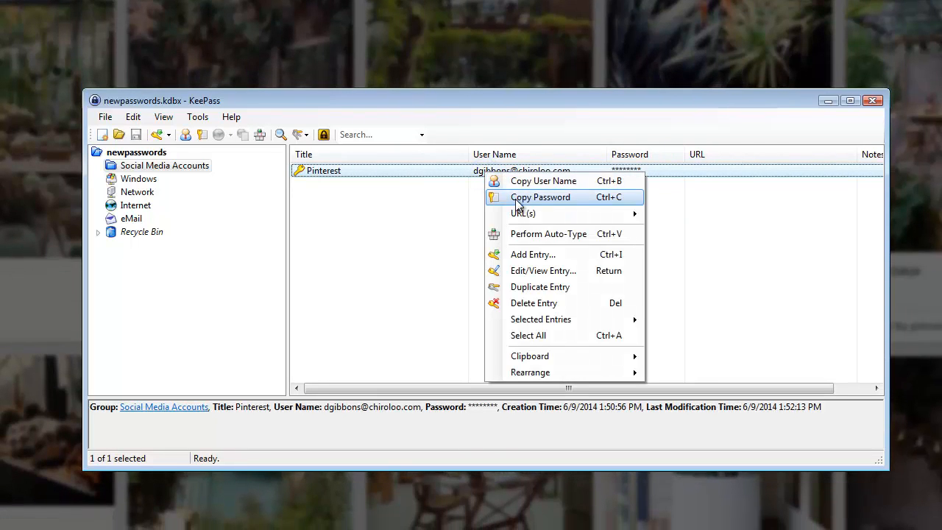
pyautogui.moveTo(569, 214)
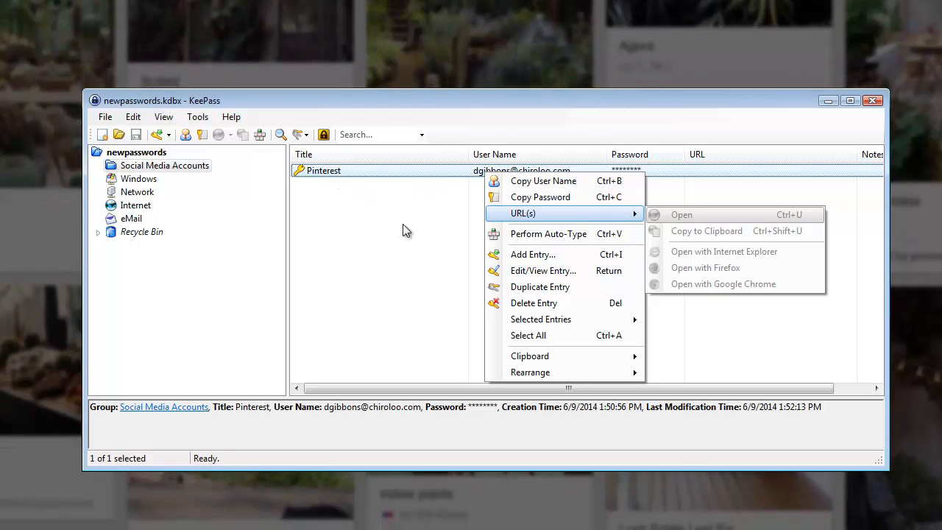
pyautogui.click(444, 106)
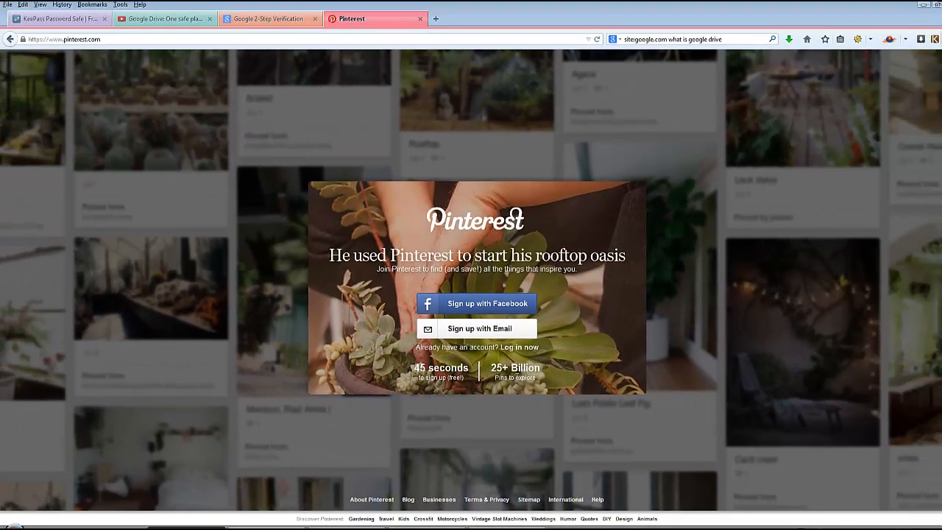
# - Open Pinterest's log-in form for existing accounts and move the KeePass window lower so the form's heading is uncovered
pyautogui.click(515, 347)
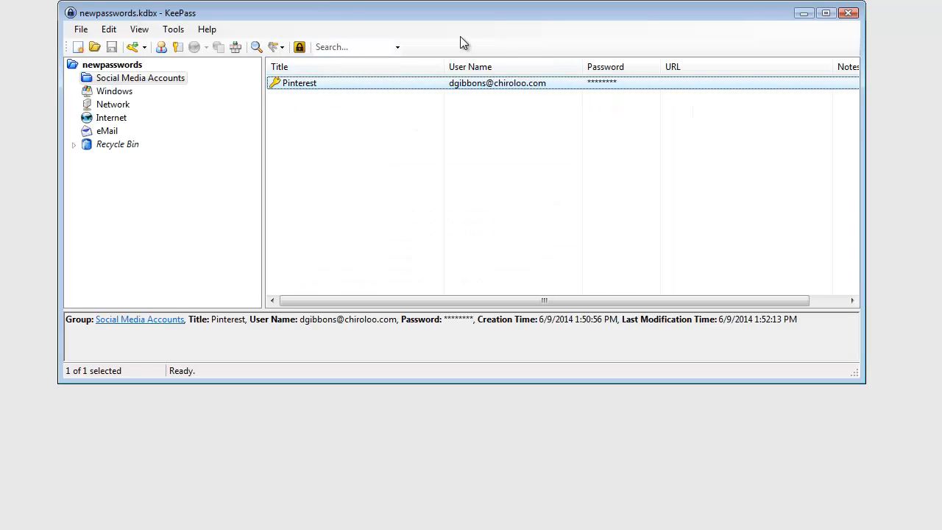
pyautogui.moveTo(449, 19); pyautogui.dragTo(452, 96)
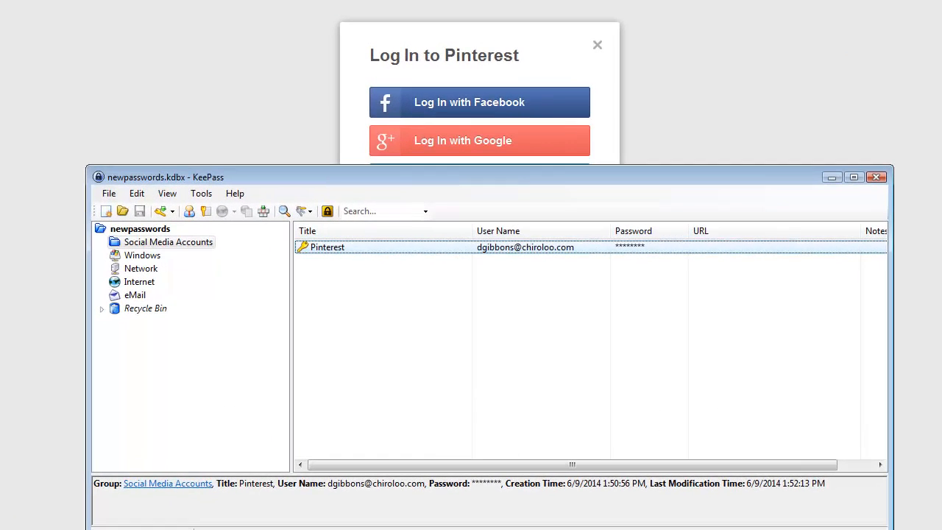
# - Open the Pinterest entry for editing, examine its general details and its tag and URL override properties, and close it
pyautogui.rightClick(374, 244)
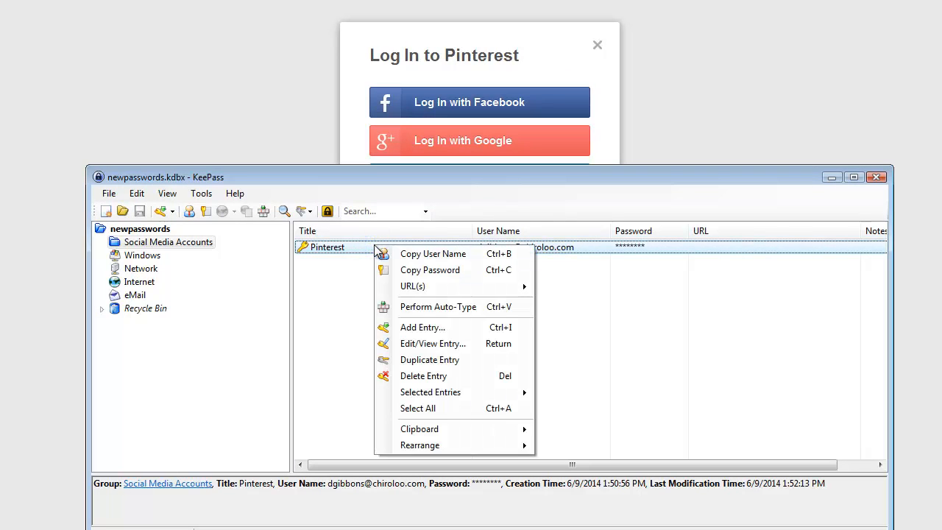
pyautogui.click(423, 345)
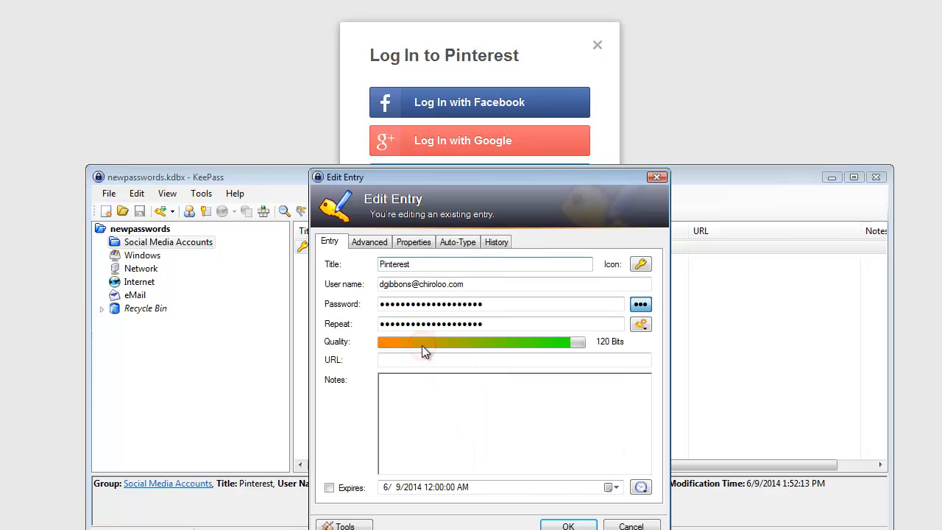
pyautogui.click(414, 241)
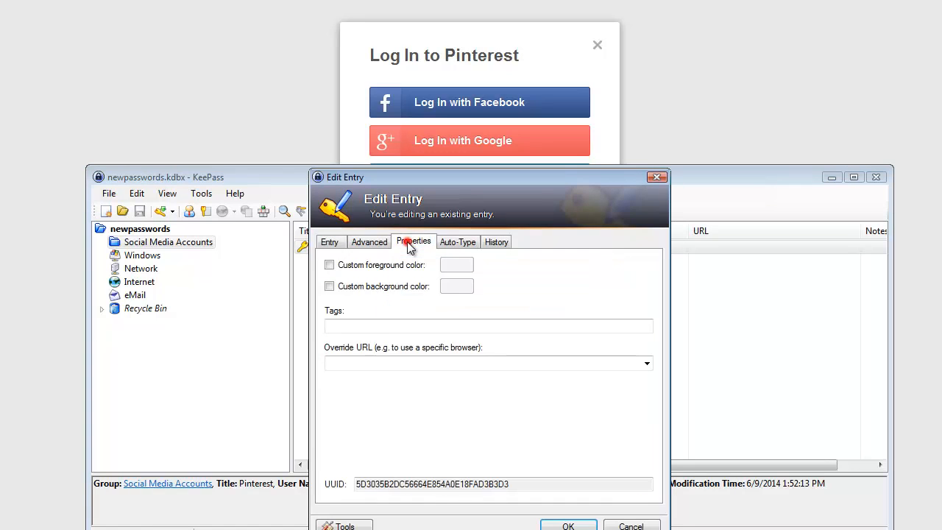
pyautogui.click(343, 328)
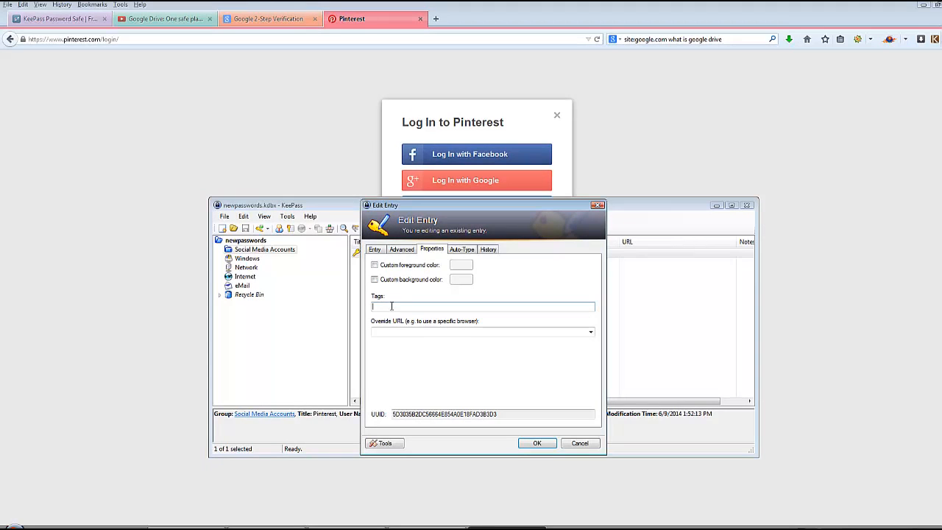
pyautogui.click(418, 305)
pyautogui.click(538, 445)
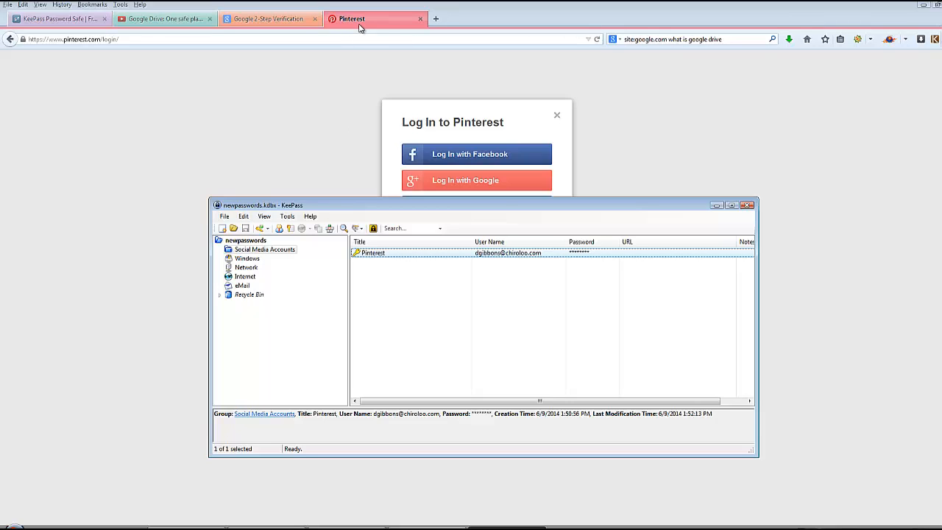
# - Try to log in to Pinterest with the account e-mail and password stored in the KeePass entry
pyautogui.click(362, 137)
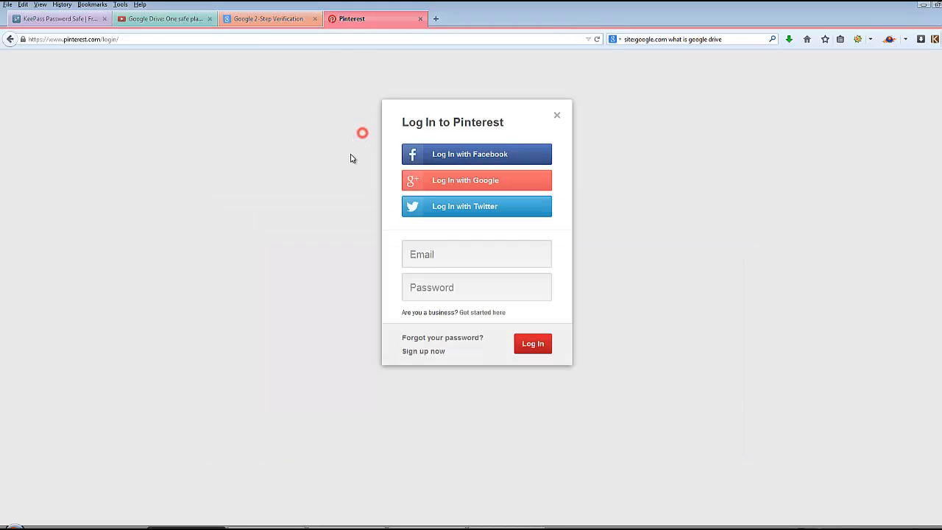
pyautogui.click(446, 258)
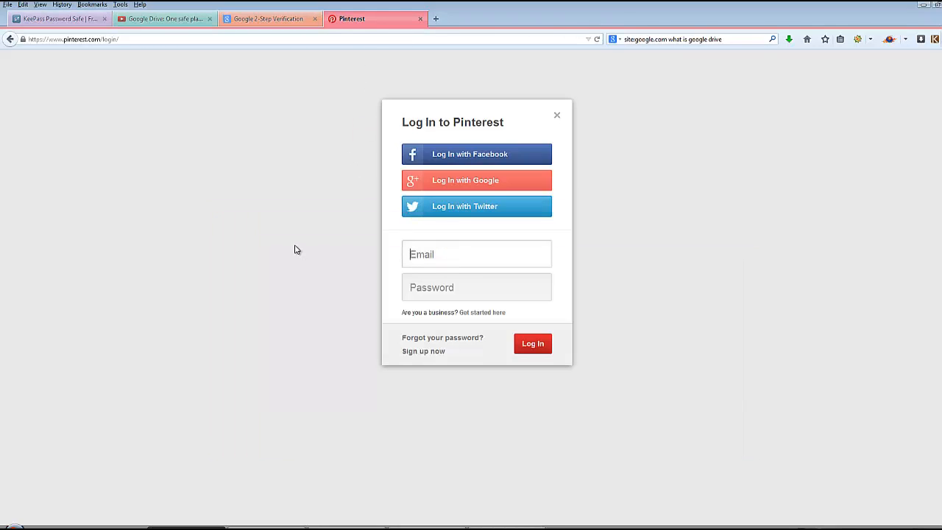
pyautogui.press('Tab')
pyautogui.write('•••••••••••••••')
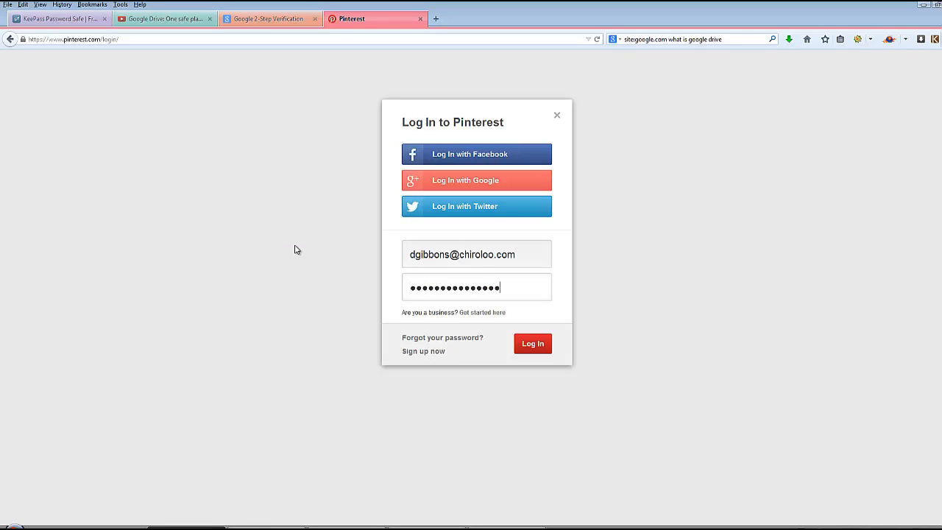
pyautogui.write('•••••')
pyautogui.press('Return')
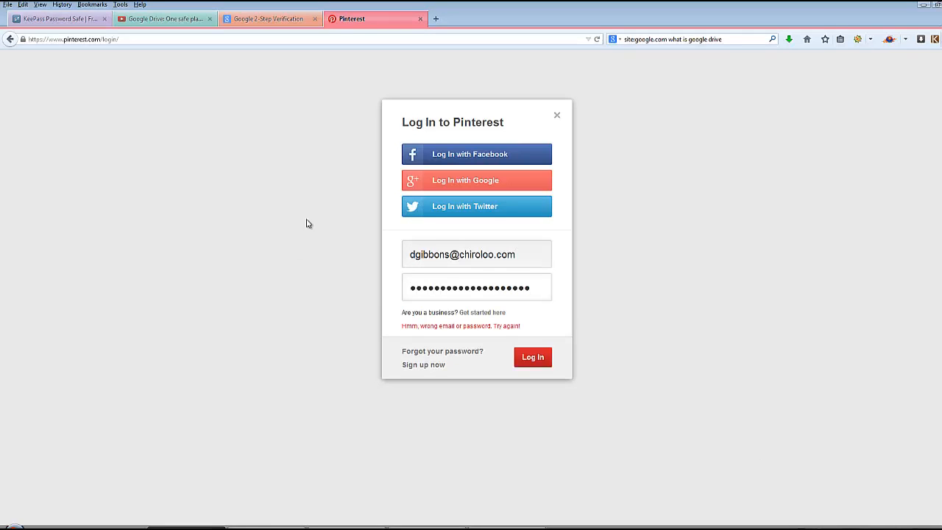
# - Search the web for "how to use autotype in keepass" from the SourceForge page's browser tab
pyautogui.click(63, 19)
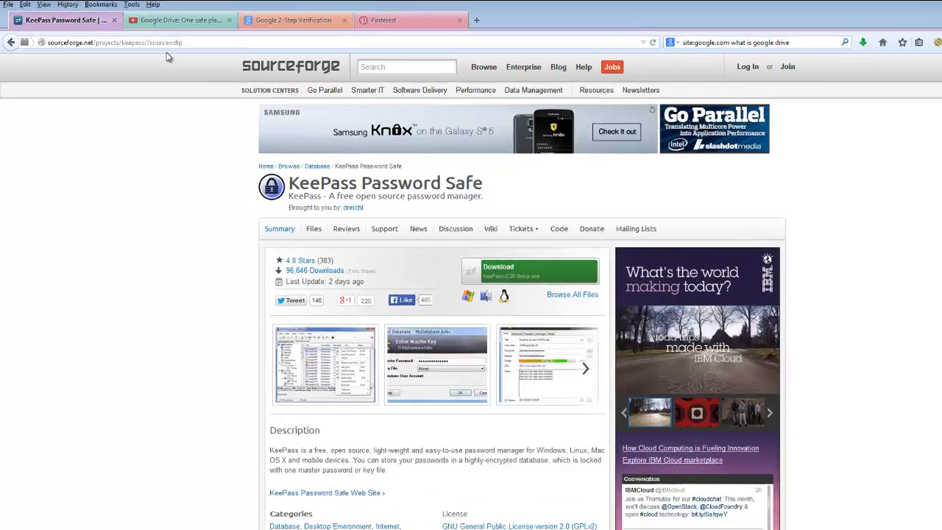
pyautogui.click(182, 39)
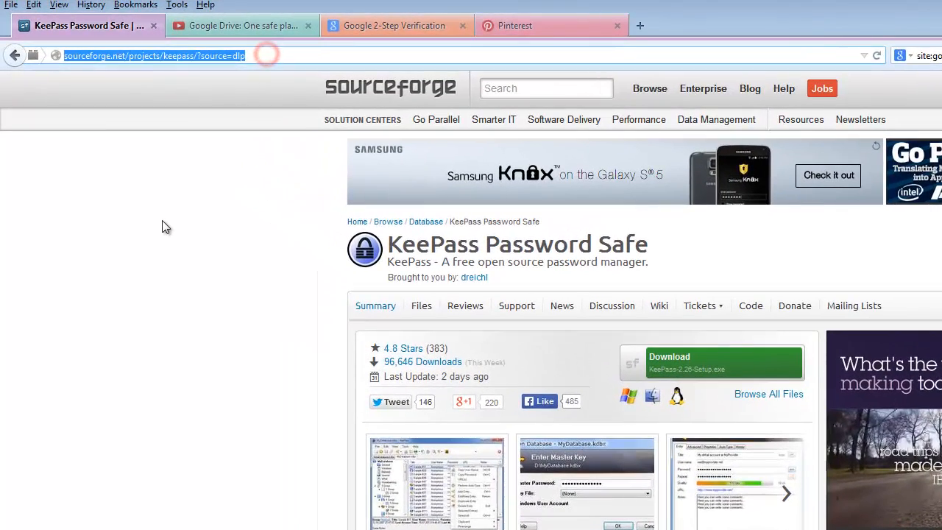
pyautogui.write('h')
pyautogui.write('o use autopby')
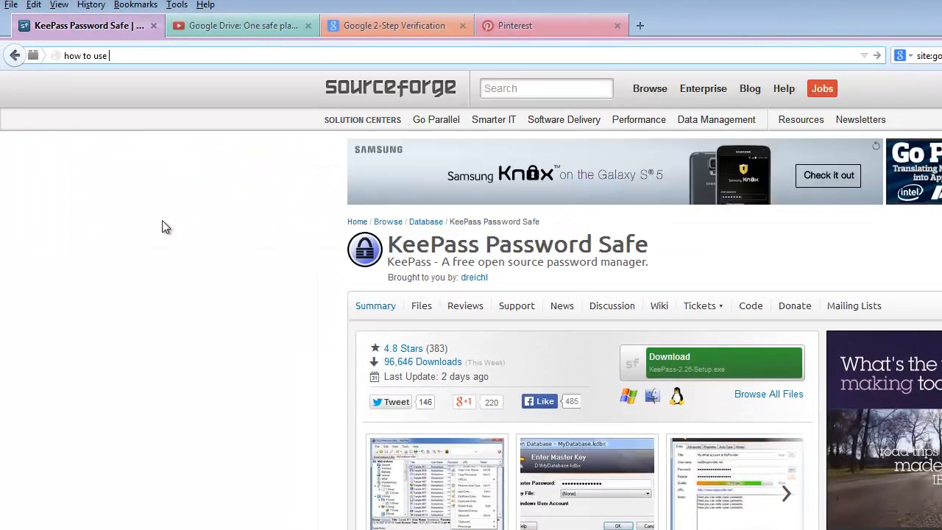
pyautogui.press('BackSpace')
pyautogui.press('BackSpace')
pyautogui.write('type in keepa')
pyautogui.press('Return')
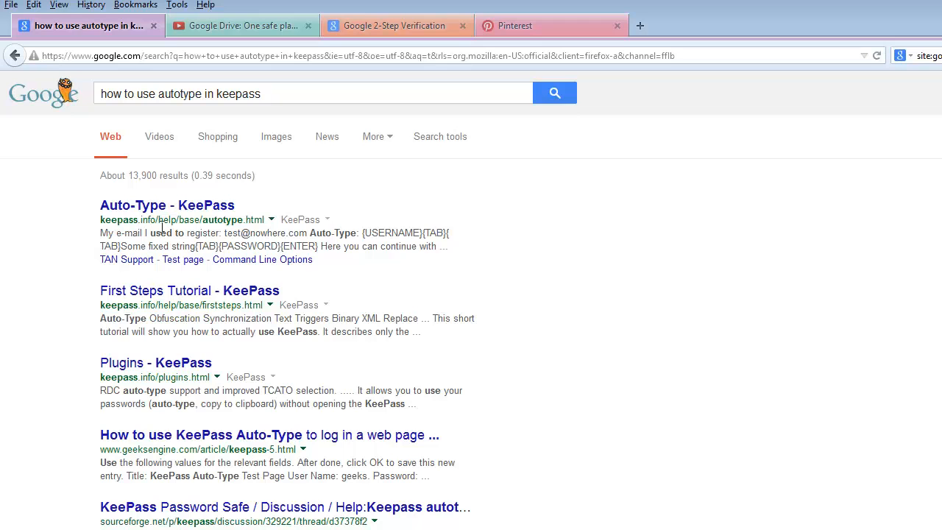
# - Open the Auto-Type article in the KeePass Help Center, review how to invoke auto-type, and bring KeePass to the front
pyautogui.click(199, 205)
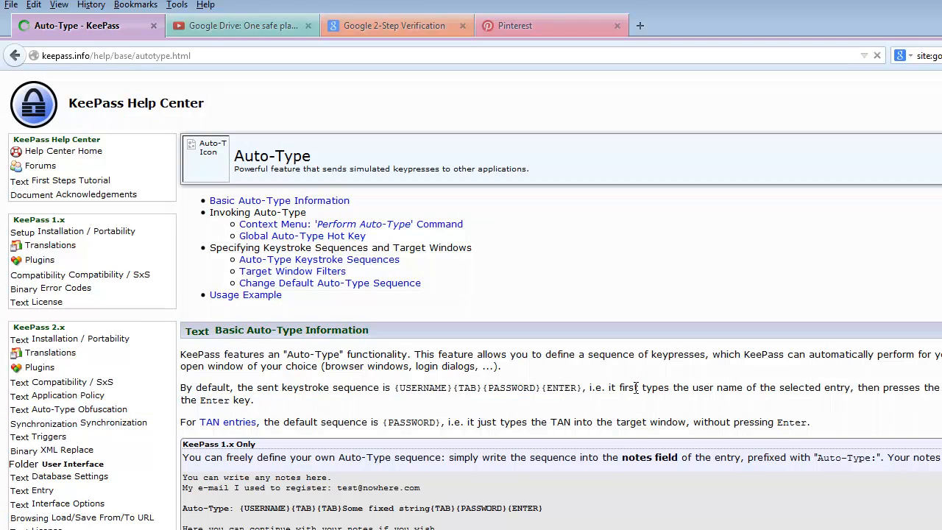
pyautogui.scroll(-8, 639, 393)
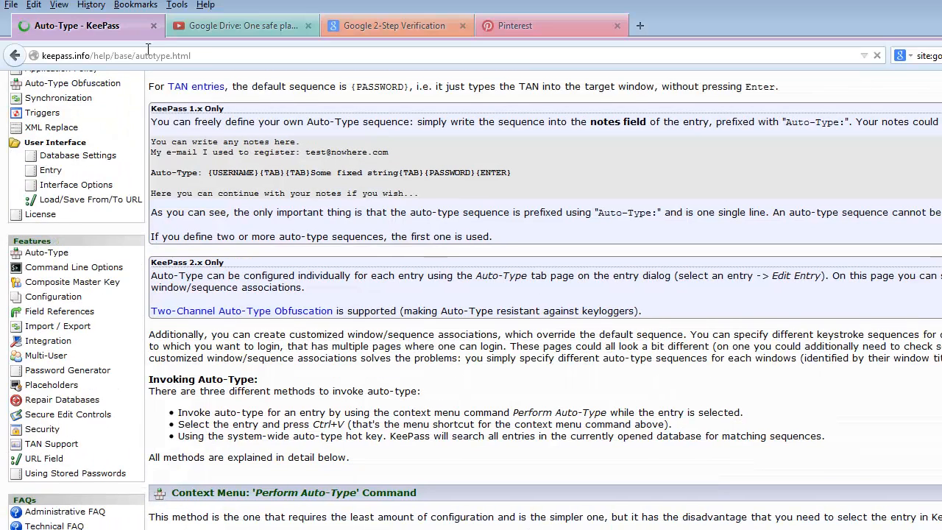
pyautogui.hotkey('alt', 'Tab')
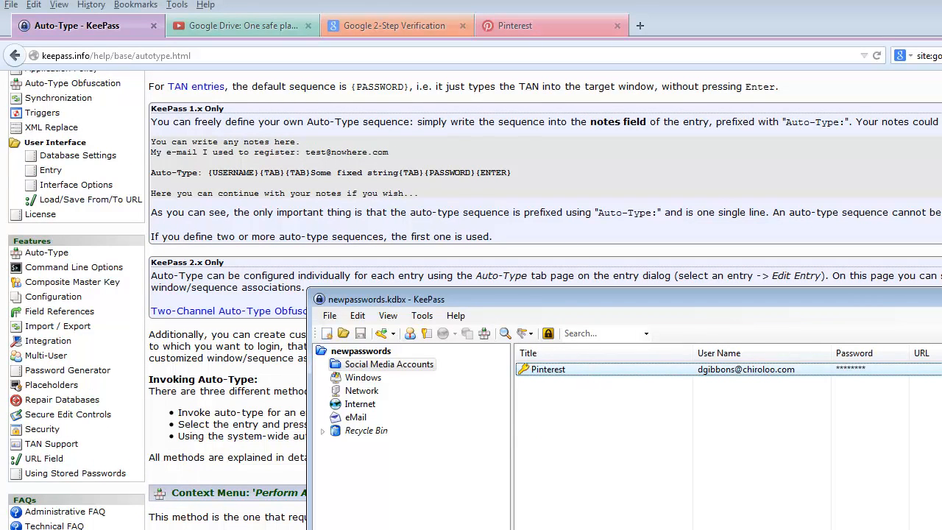
# - Open theoldreader.com in a new browser tab
pyautogui.click(643, 29)
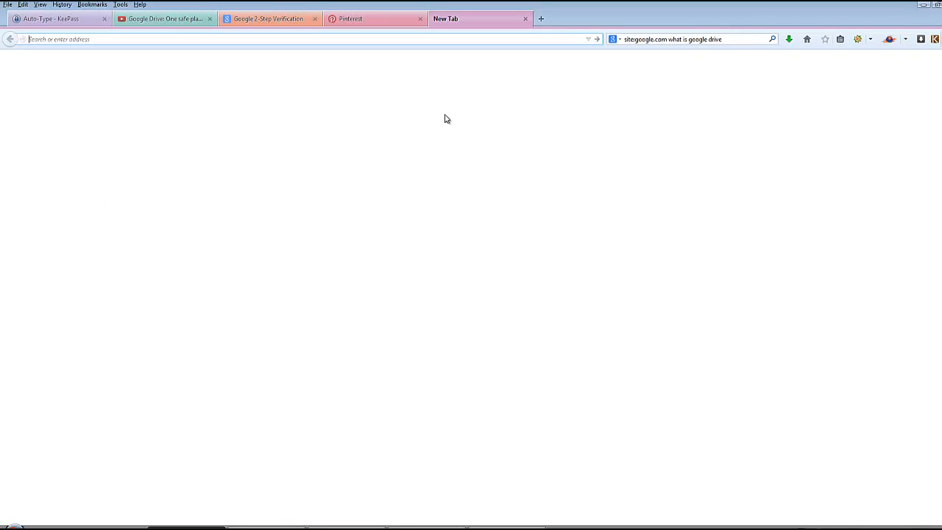
pyautogui.write('theoldreader')
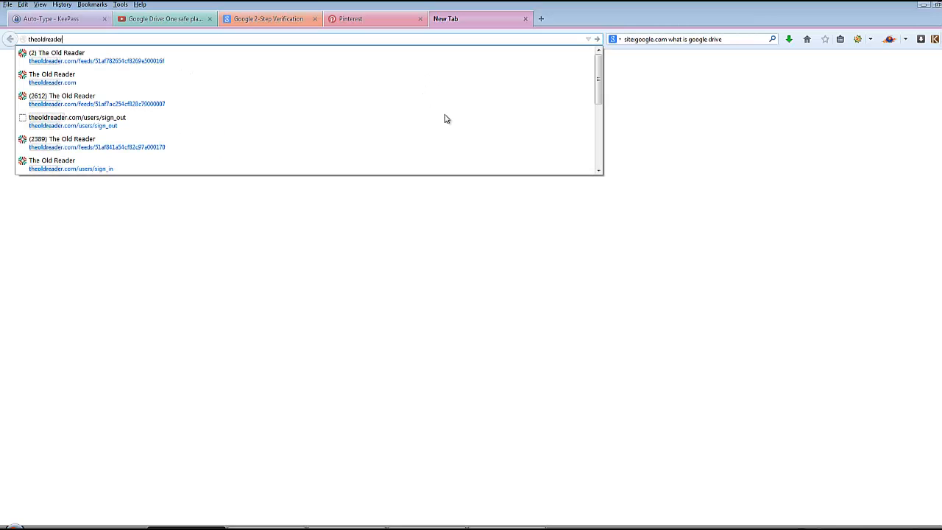
pyautogui.write('.com')
pyautogui.press('Return')
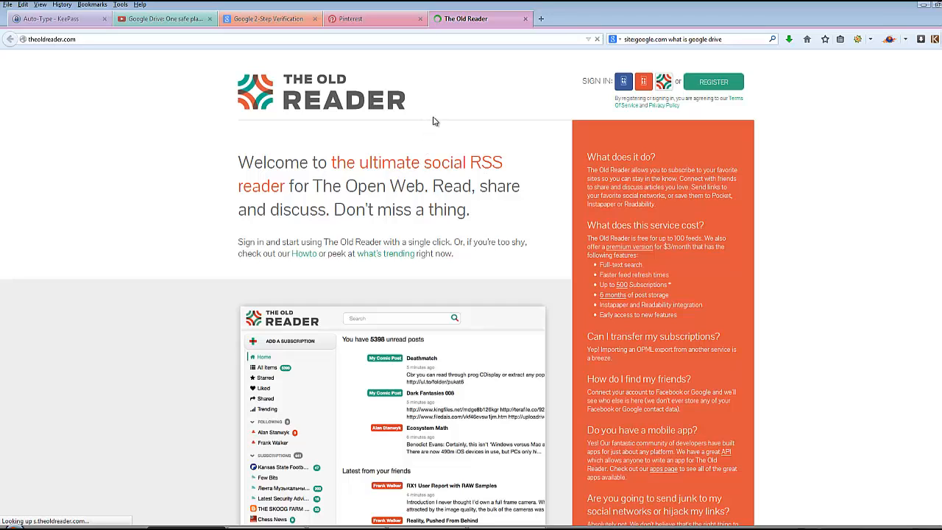
# - Log in to The Old Reader with the account e-mail and the current account password
pyautogui.click(666, 85)
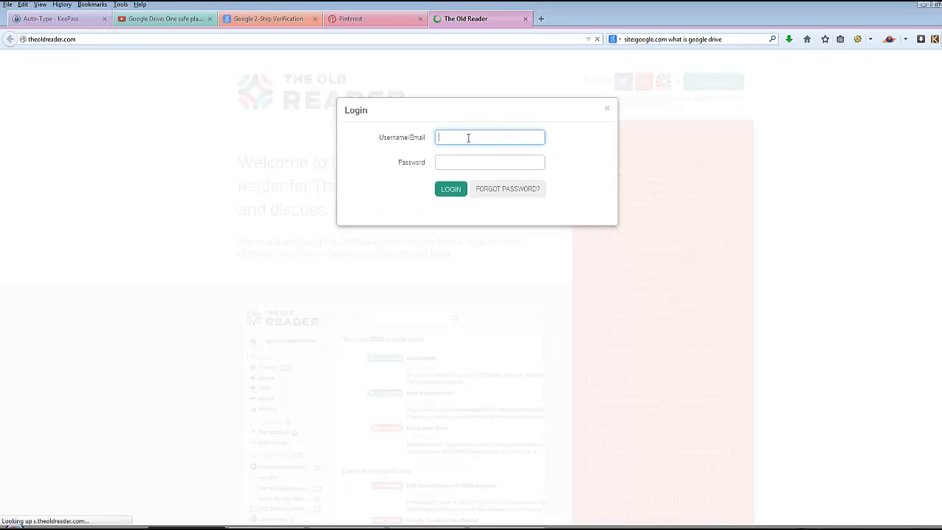
pyautogui.click(469, 138)
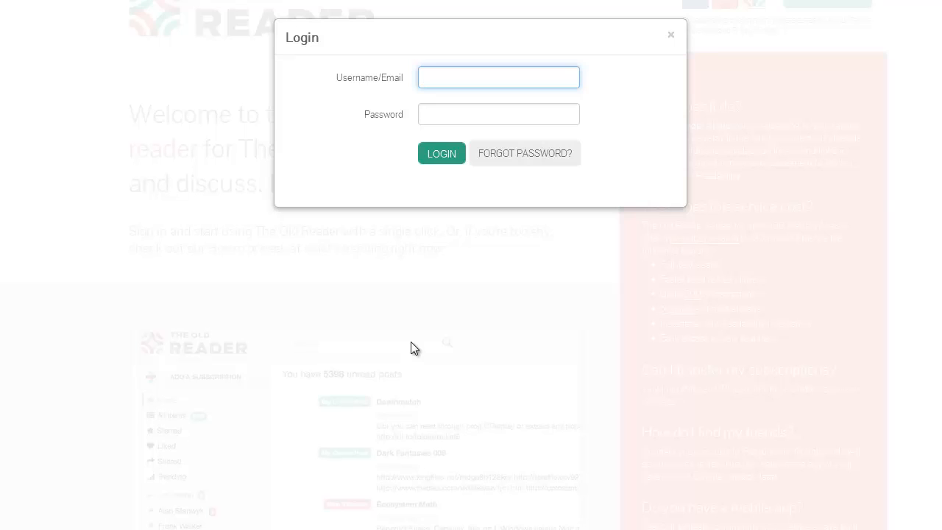
pyautogui.press('Tab')
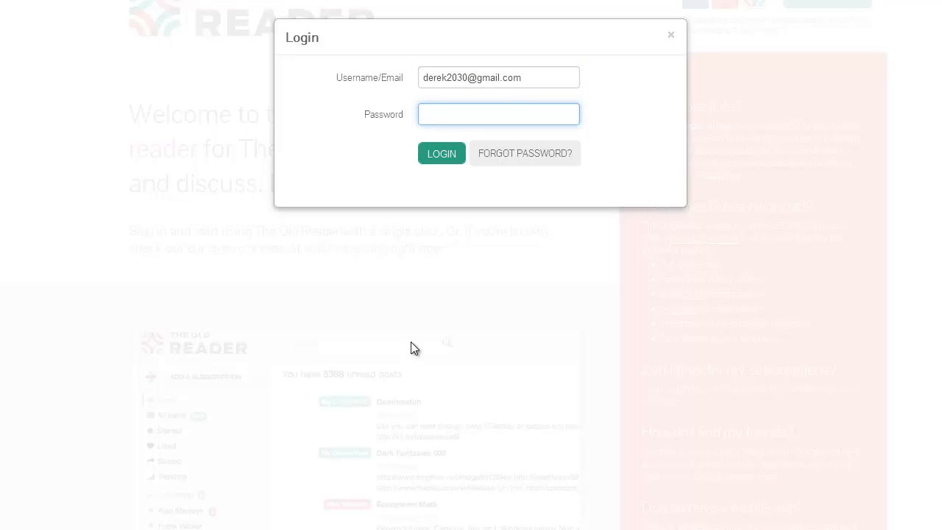
pyautogui.write('••••••••')
pyautogui.press('Return')
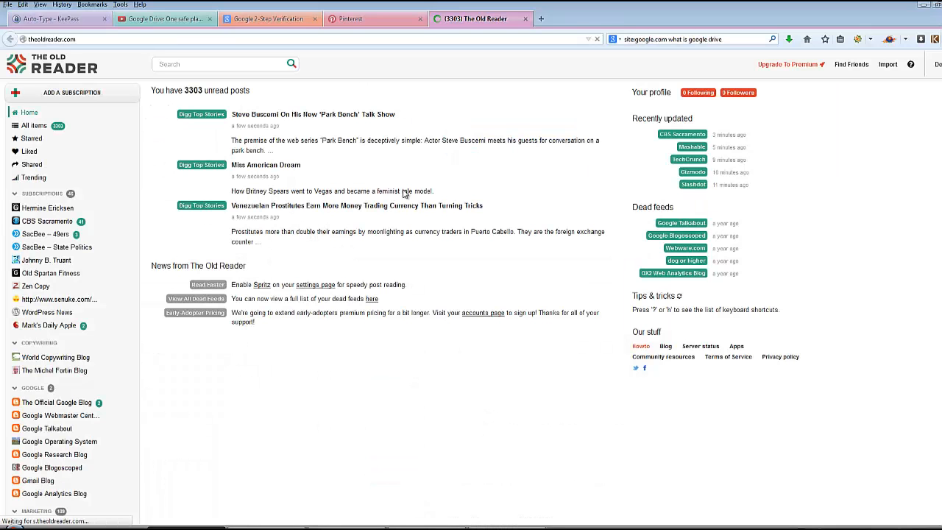
pyautogui.click(939, 66)
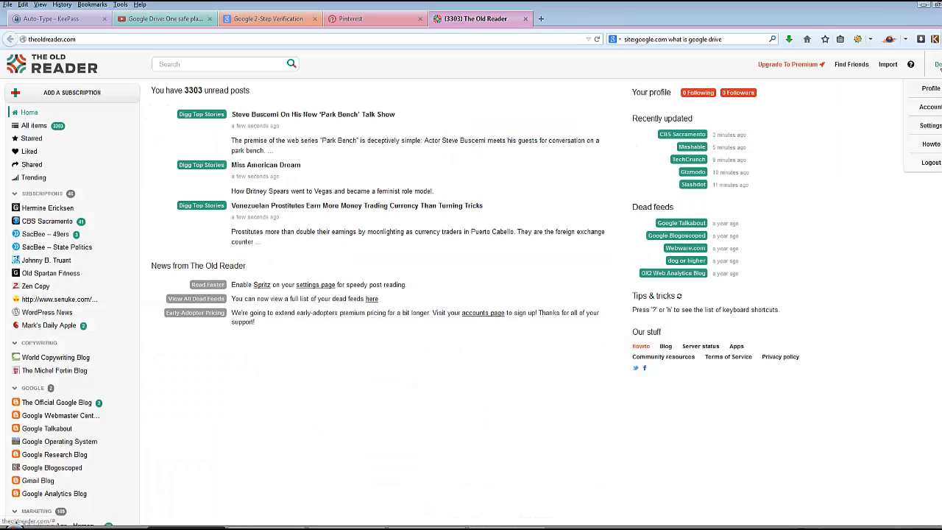
pyautogui.click(931, 125)
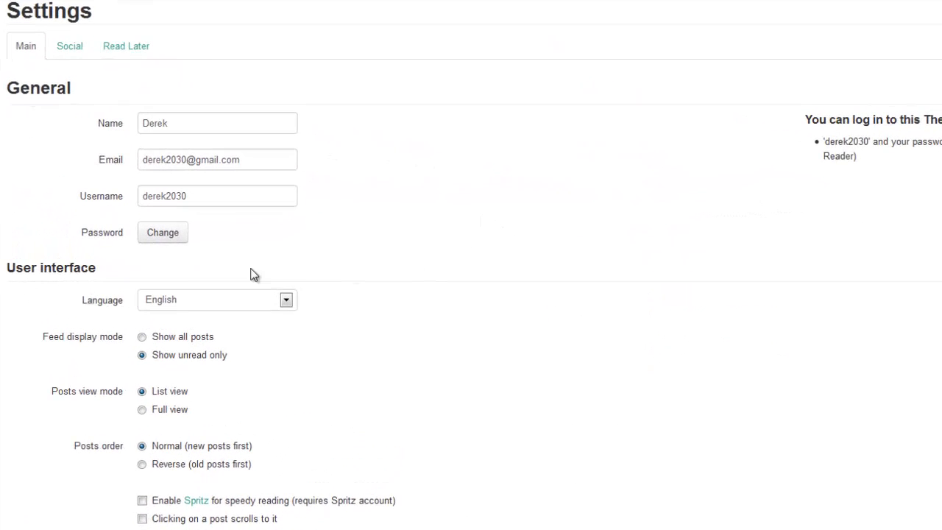
pyautogui.click(159, 234)
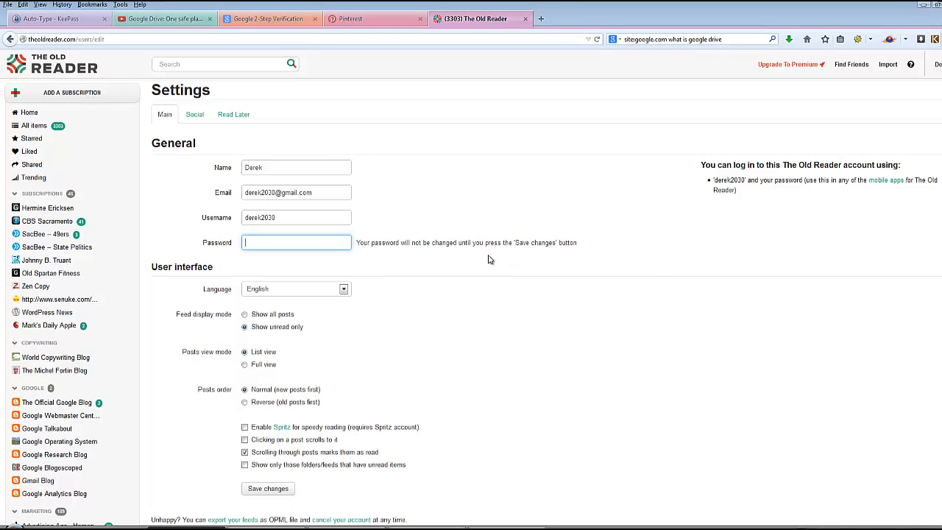
# - Switch to KeePass and add an entry in the Internet group titled "The Old Reader" with the account's user name
pyautogui.click(507, 528)
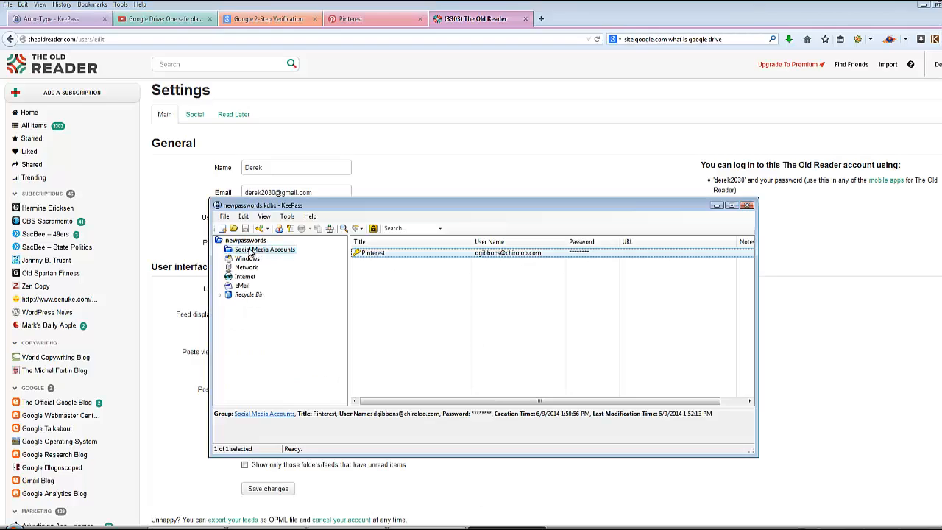
pyautogui.click(249, 251)
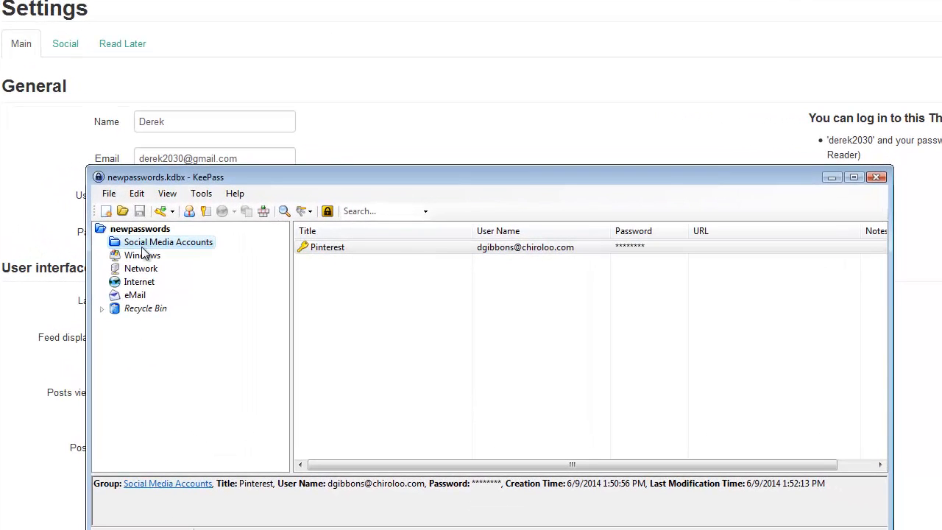
pyautogui.click(137, 283)
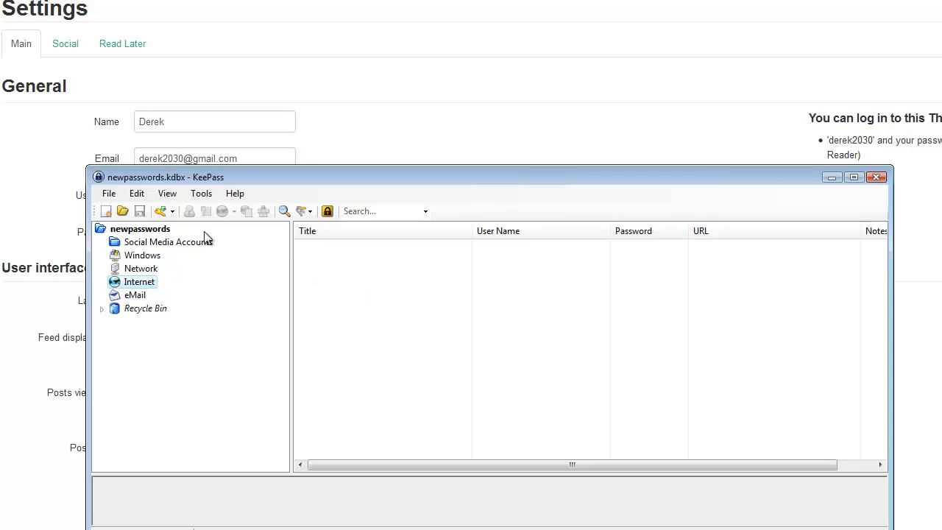
pyautogui.click(160, 211)
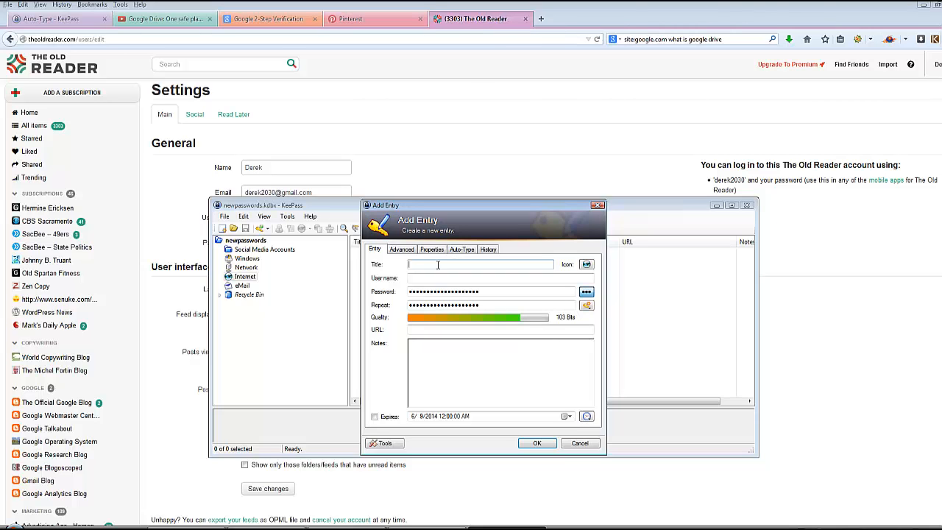
pyautogui.write('The ')
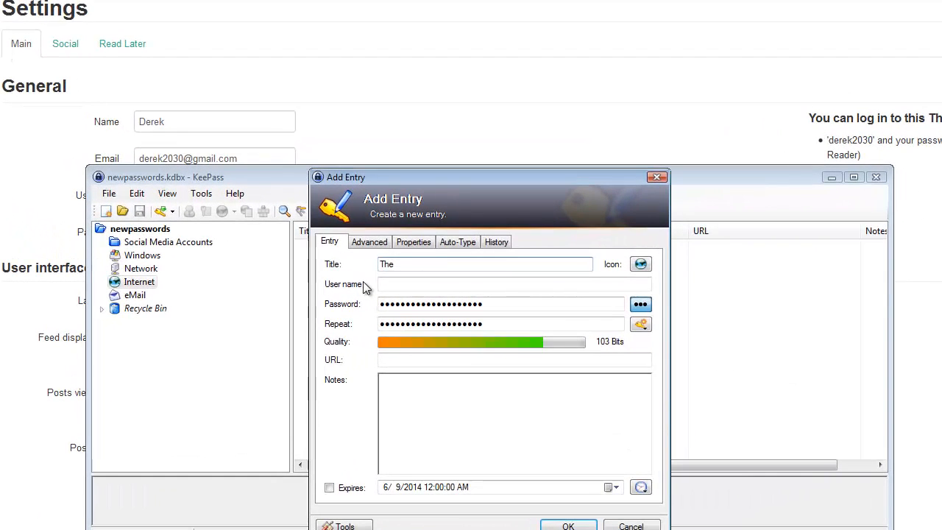
pyautogui.write('Old Reader')
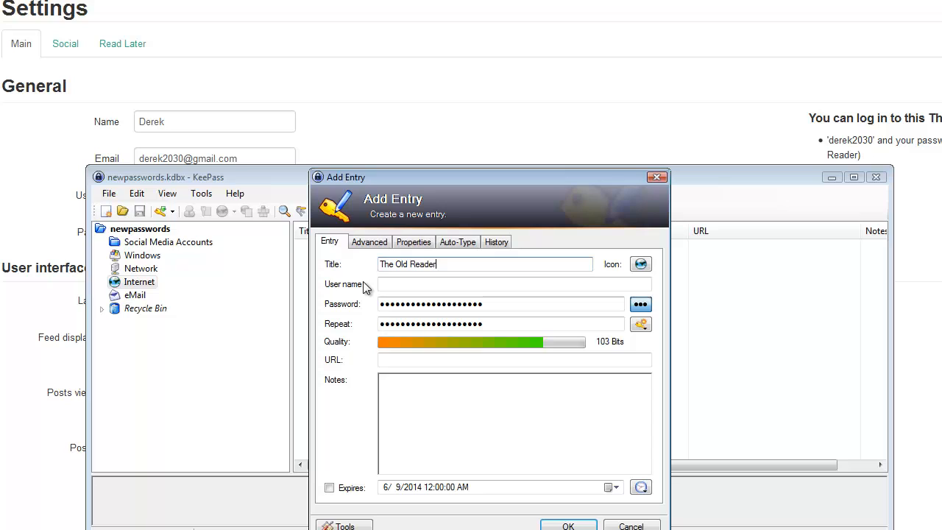
pyautogui.press('Tab')
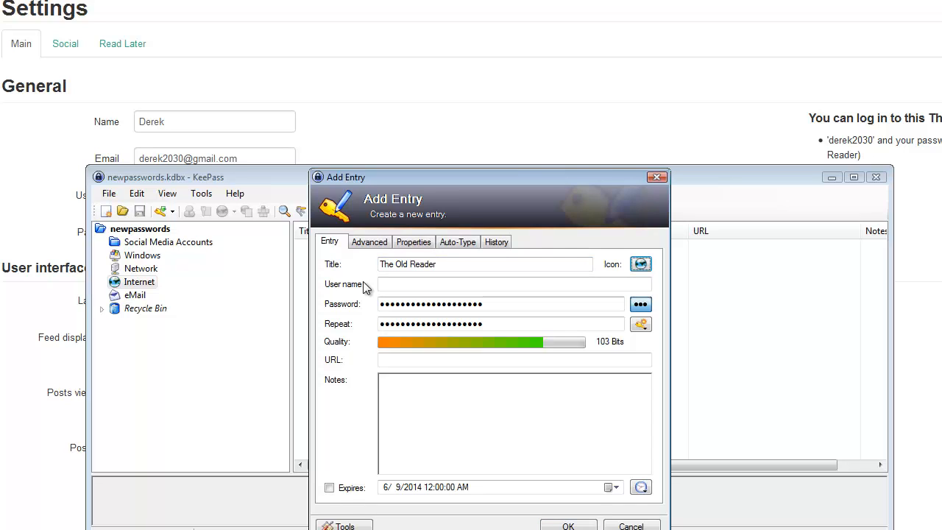
pyautogui.click(420, 284)
pyautogui.write('derek')
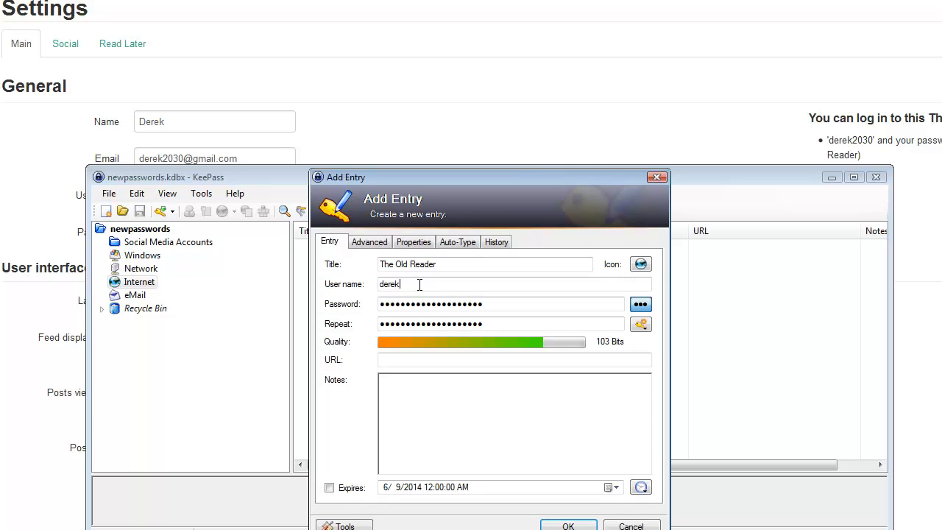
pyautogui.write('2030')
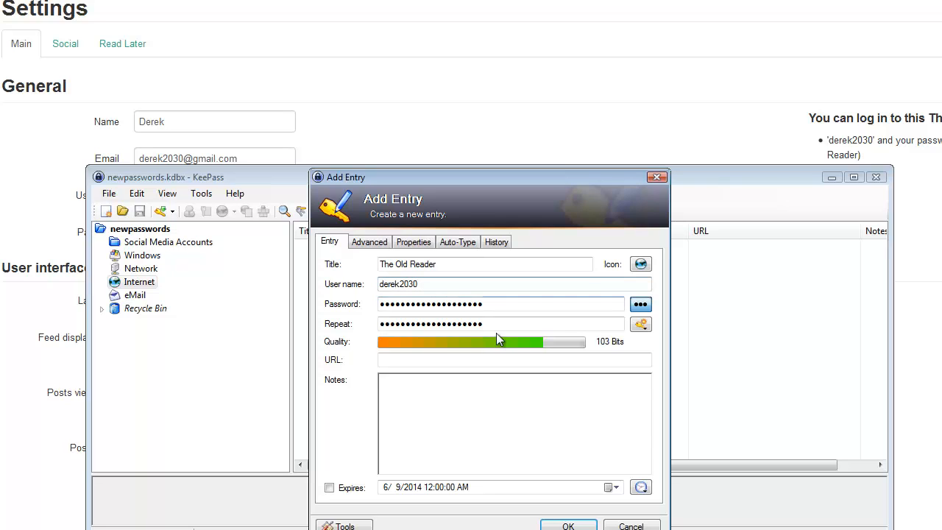
# - Generate the entry's password with the "20 plus special" profile, copy it, and save the entry and the database
pyautogui.click(641, 325)
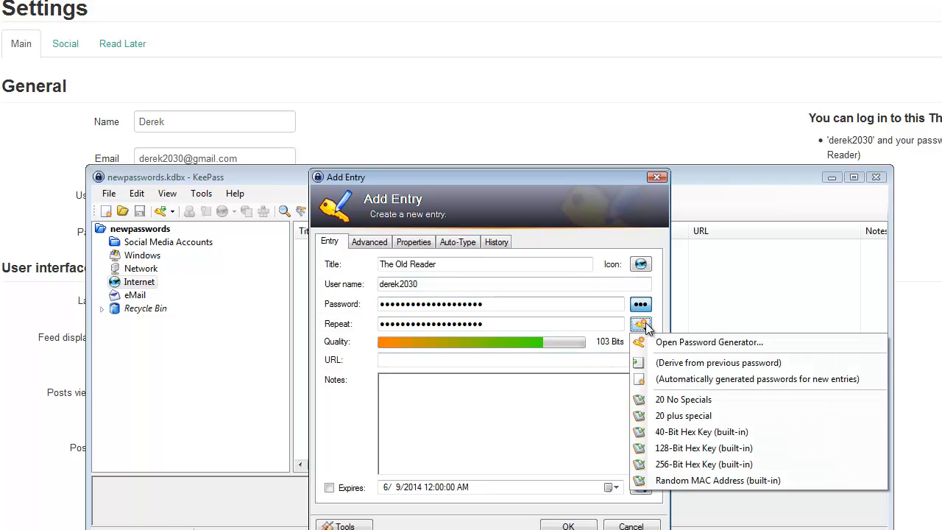
pyautogui.click(690, 417)
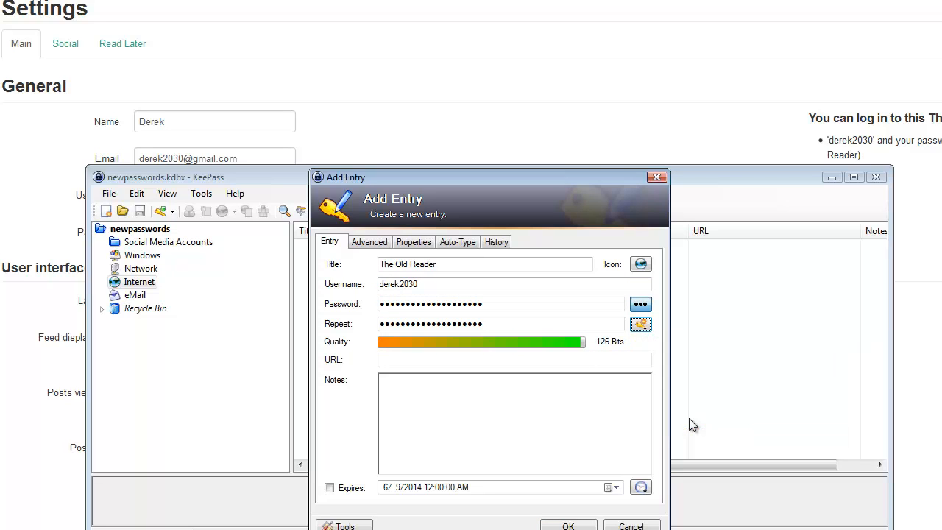
pyautogui.click(641, 305)
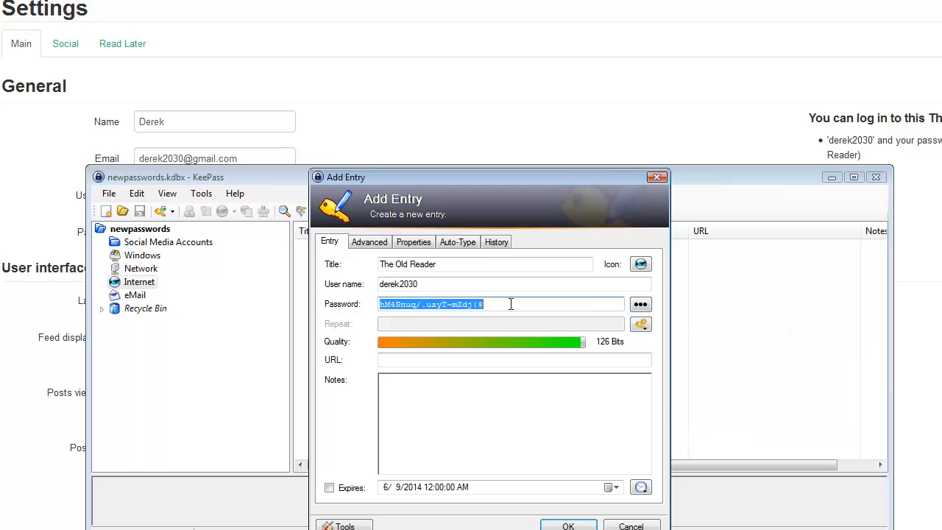
pyautogui.rightClick(439, 304)
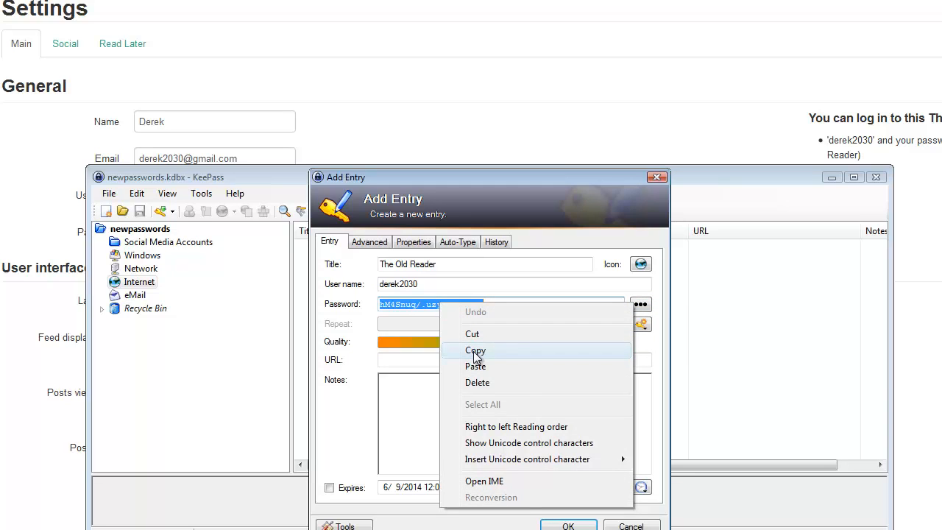
pyautogui.click(474, 351)
pyautogui.click(569, 525)
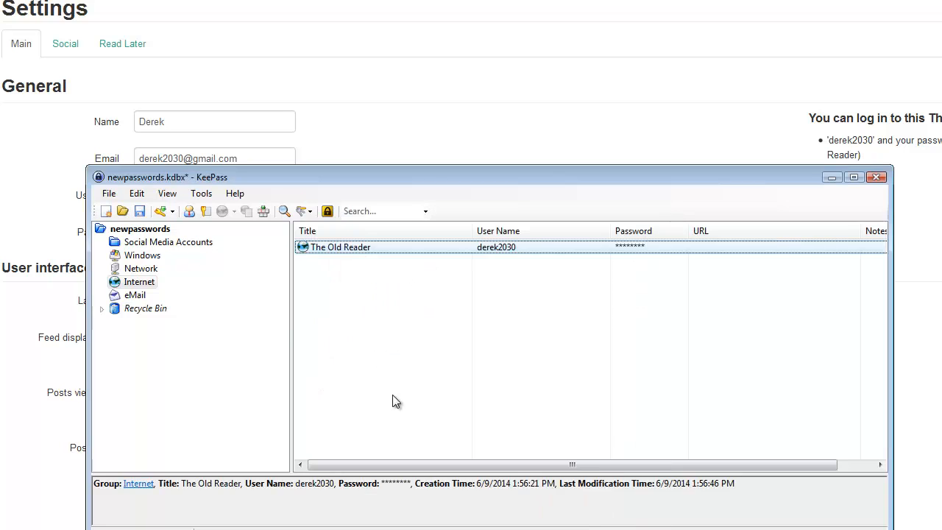
pyautogui.click(142, 211)
# - Return to The Old Reader settings, paste the generated password as the new account password, and save the changes
pyautogui.click(338, 129)
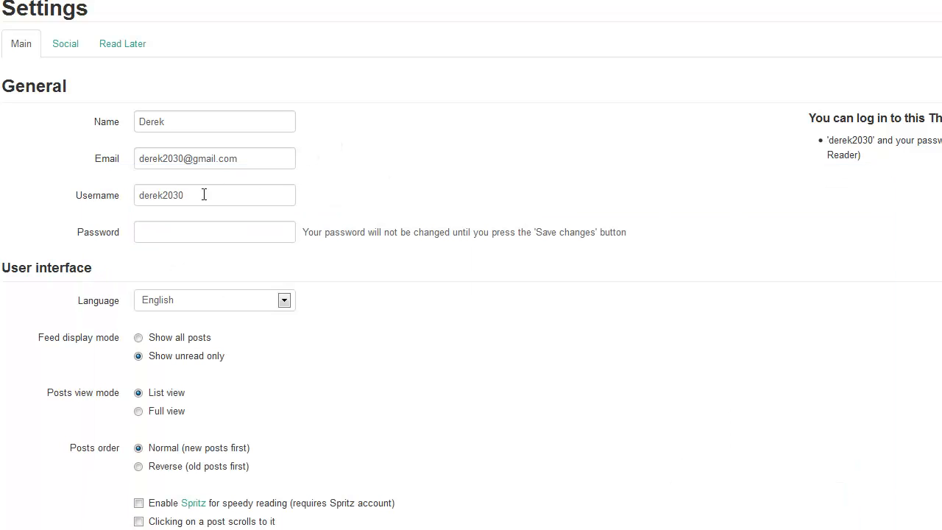
pyautogui.click(179, 230)
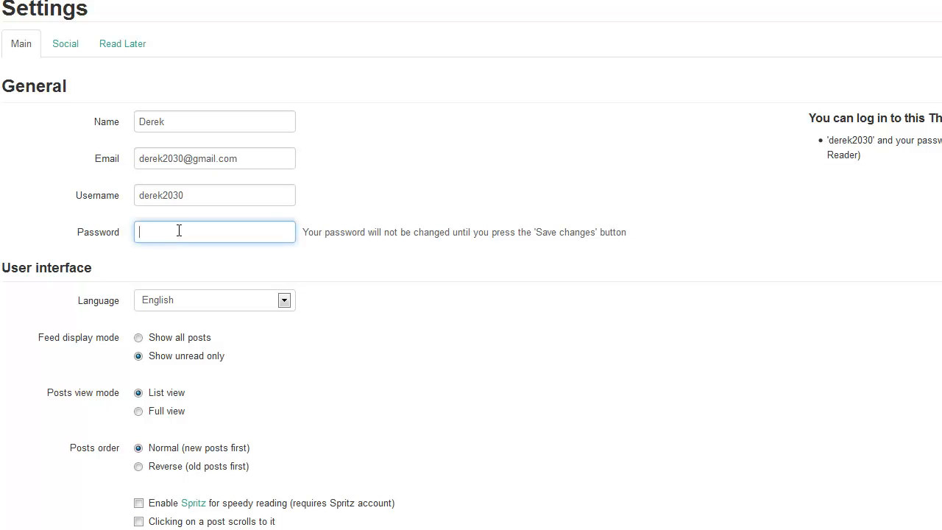
pyautogui.hotkey('ctrl', 'v')
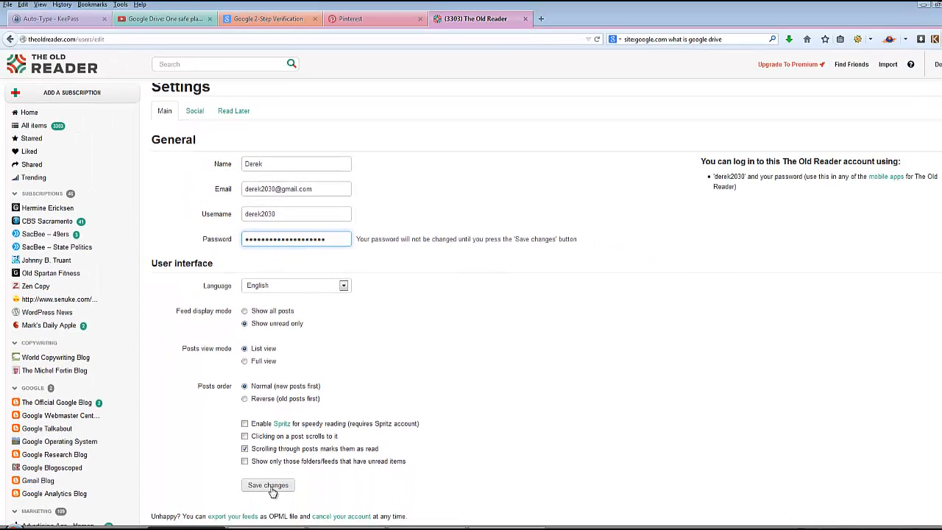
pyautogui.click(270, 489)
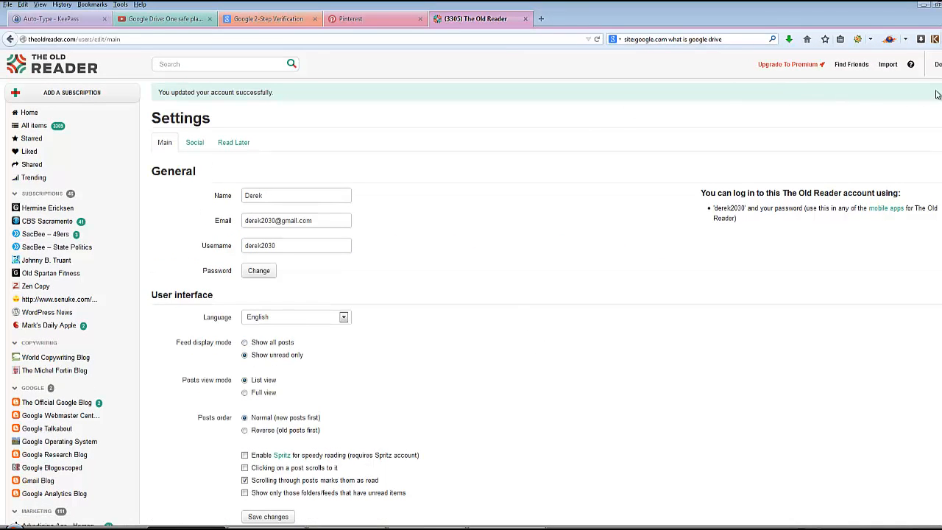
# - Log out of The Old Reader and log back in using KeePass global auto-type for the user name and password
pyautogui.click(939, 65)
pyautogui.click(931, 163)
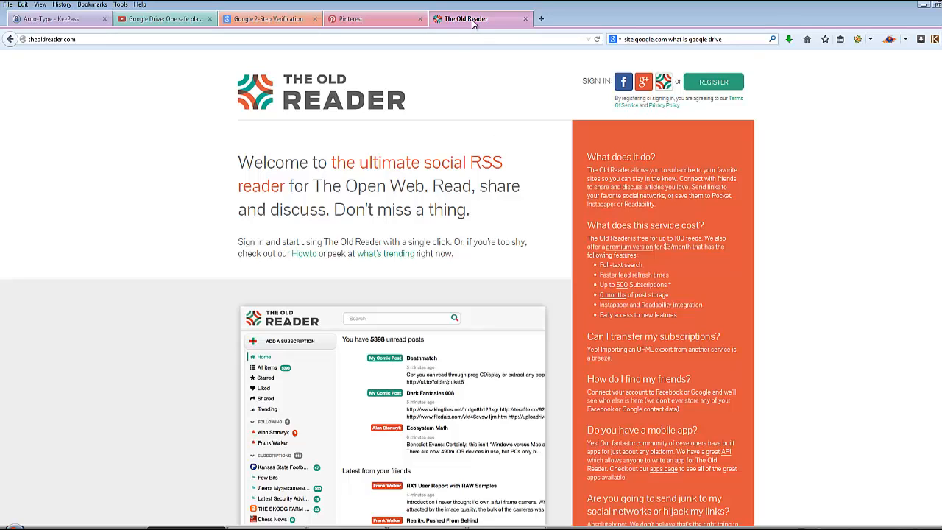
pyautogui.click(664, 83)
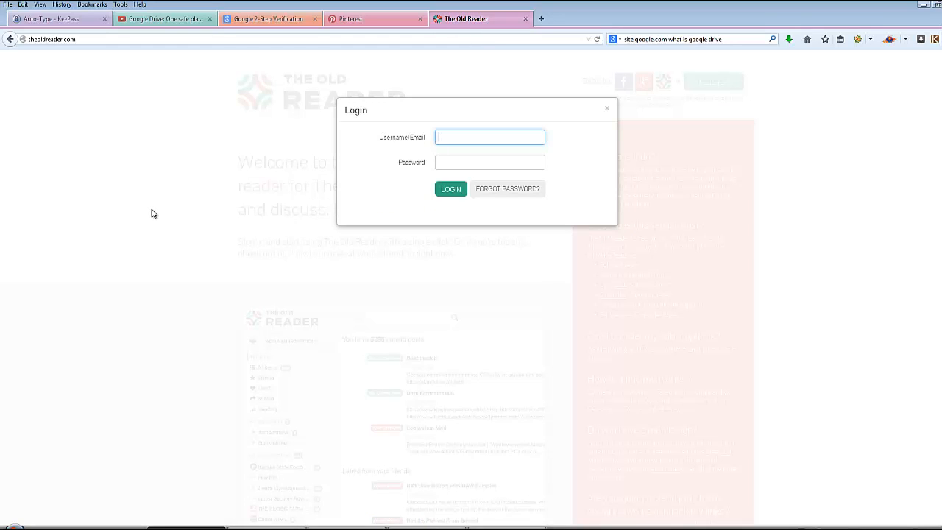
pyautogui.hotkey('ctrl', 'alt', 'a')
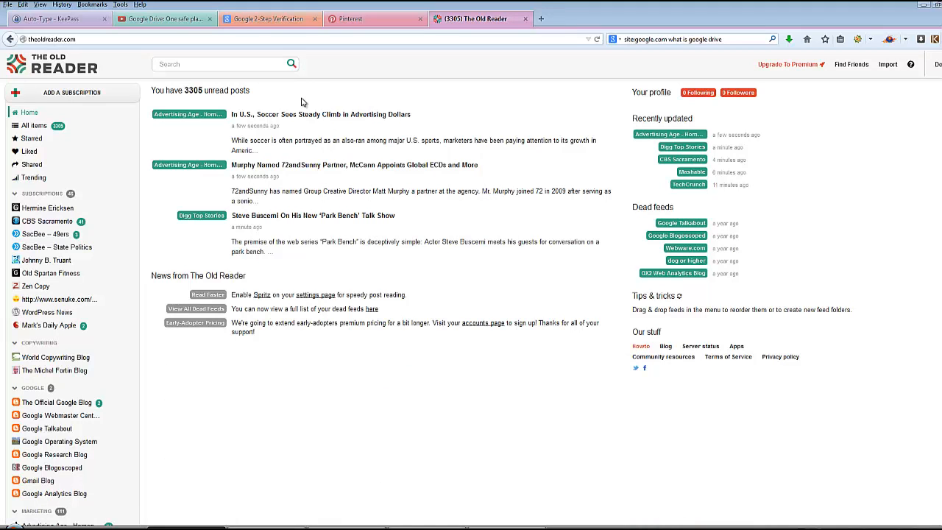
# - Clear the desktop by closing the browser with all its tabs, minimizing the Word document, and closing KeePass
pyautogui.click(936, 5)
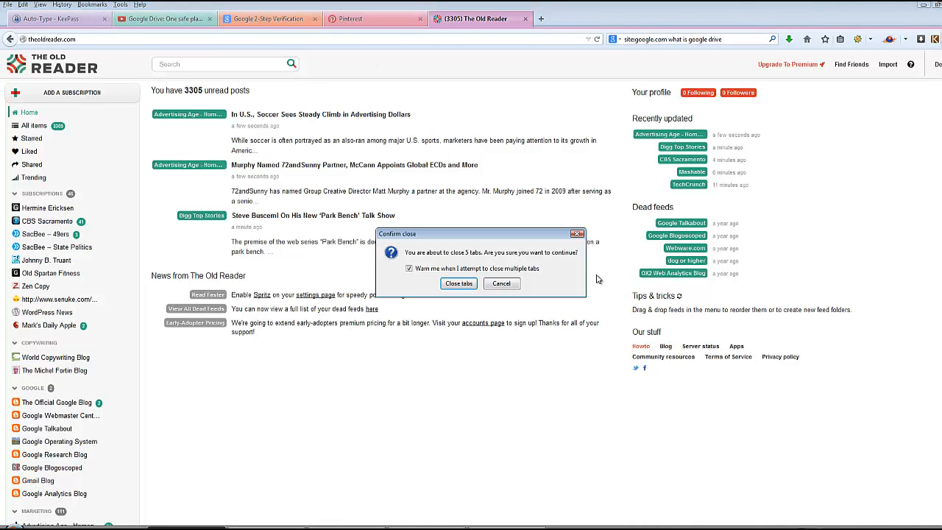
pyautogui.click(455, 284)
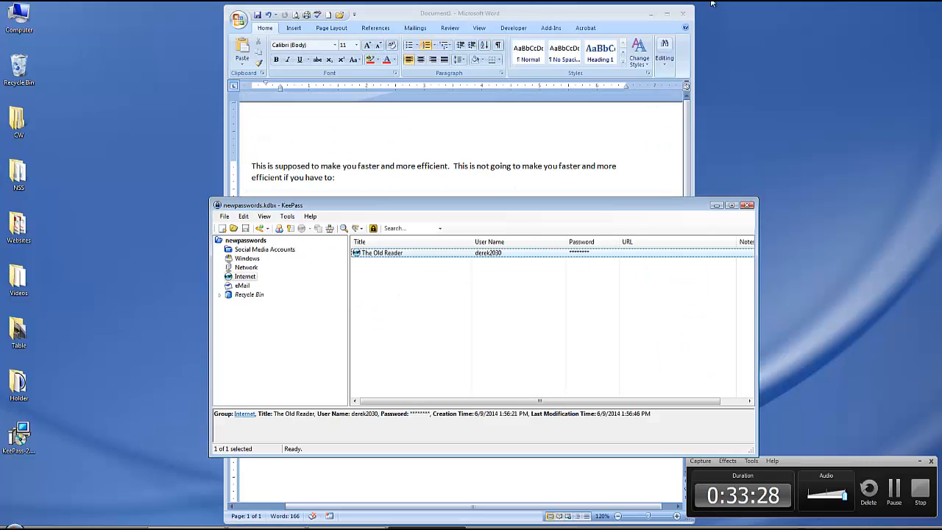
pyautogui.click(650, 13)
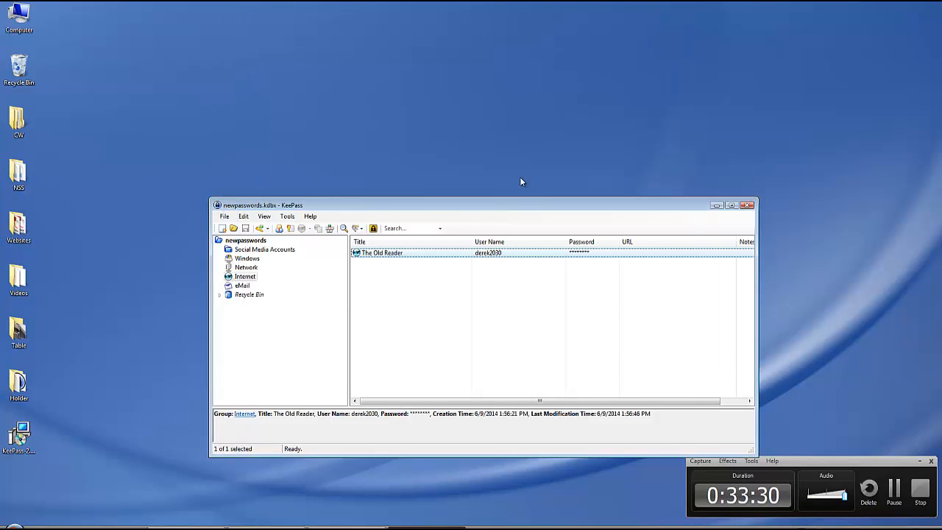
pyautogui.moveTo(517, 208); pyautogui.dragTo(476, 138)
pyautogui.click(707, 134)
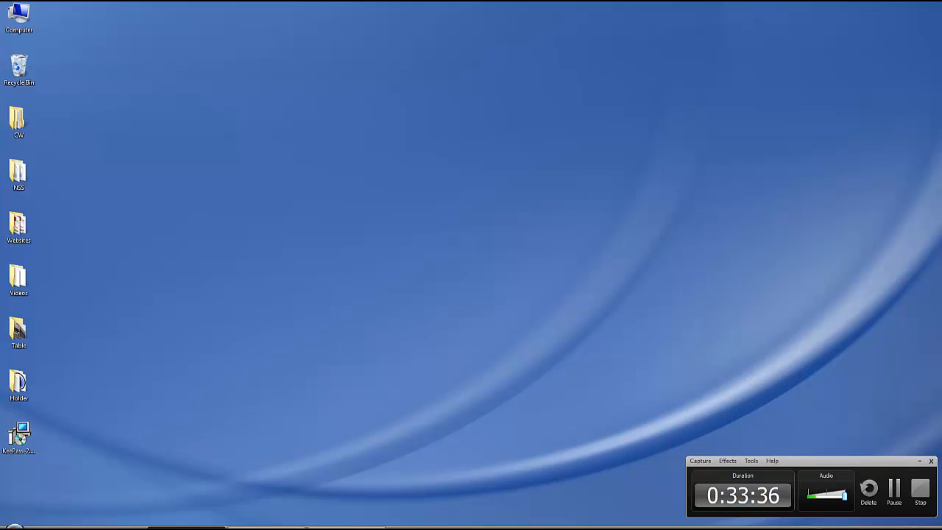
# - Close the Google Drive sign-in window and prepare the user name field of The Old Reader login form for entry
pyautogui.click(348, 527)
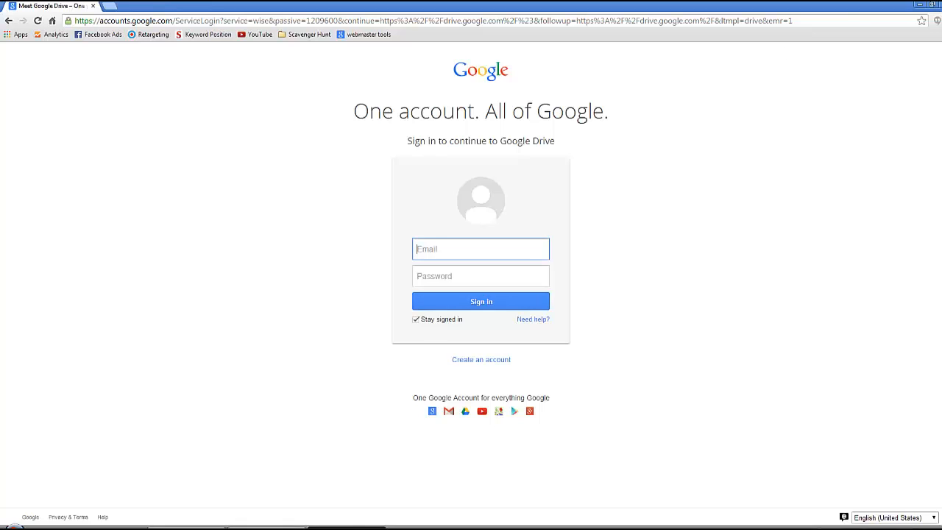
pyautogui.click(935, 6)
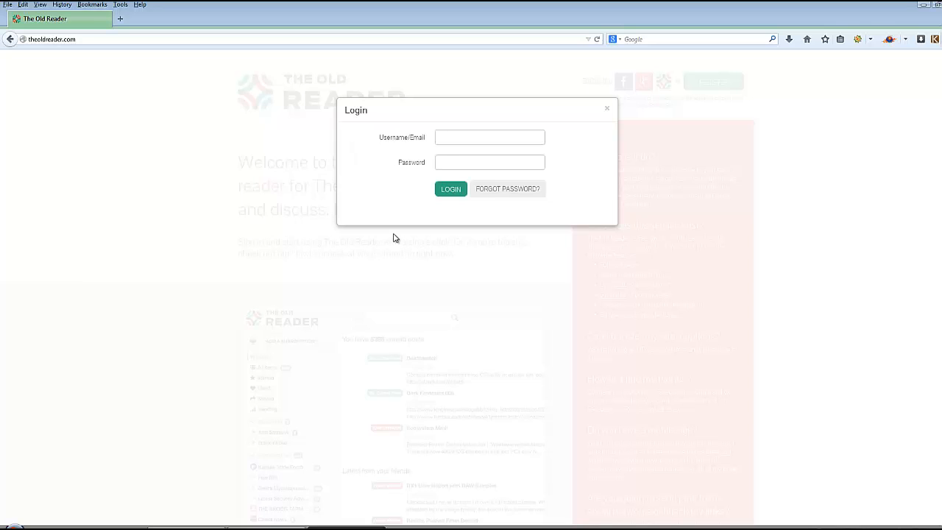
pyautogui.click(446, 136)
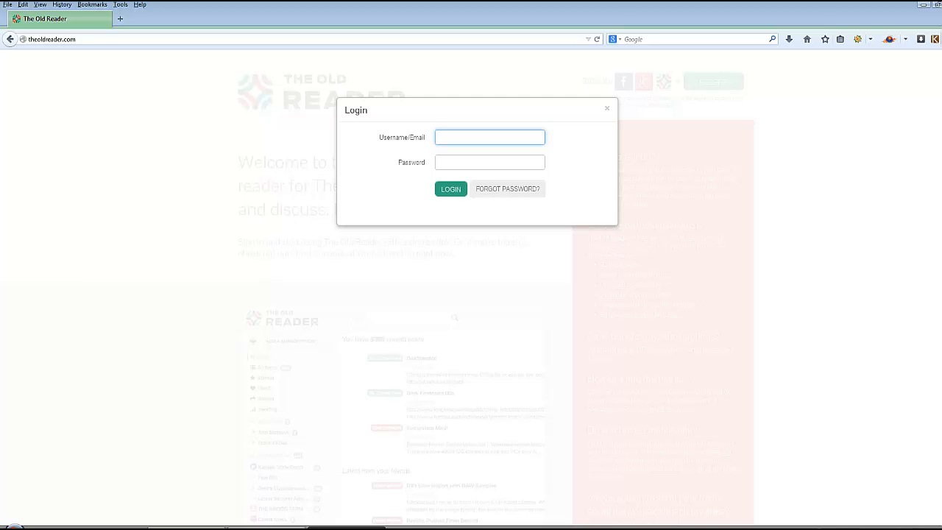
pyautogui.click(335, 528)
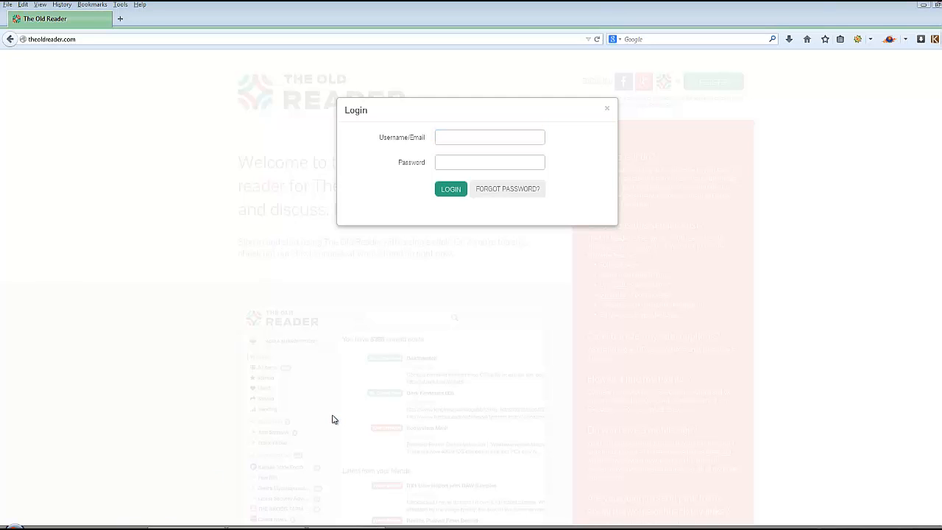